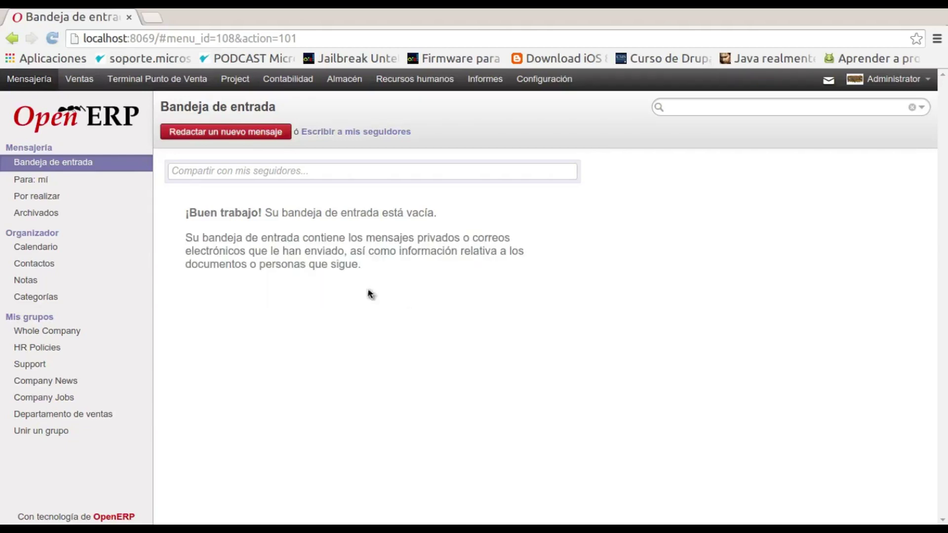
# Create the calendar meeting "Reunión Prueba" for 14/04/2015 at 08:00 with Agrolait as an attendee, and move it to 15 April
pyautogui.click(28, 86)
pyautogui.click(31, 254)
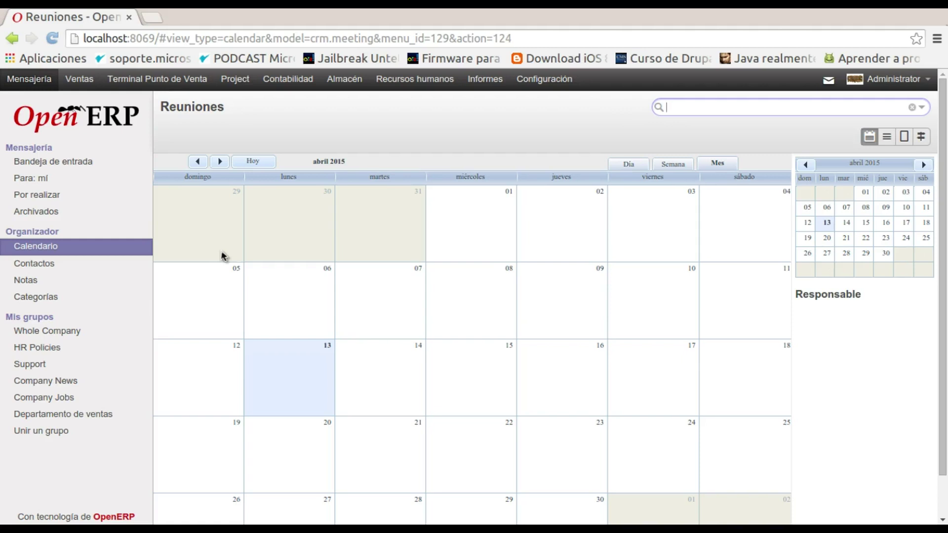
pyautogui.doubleClick(370, 377)
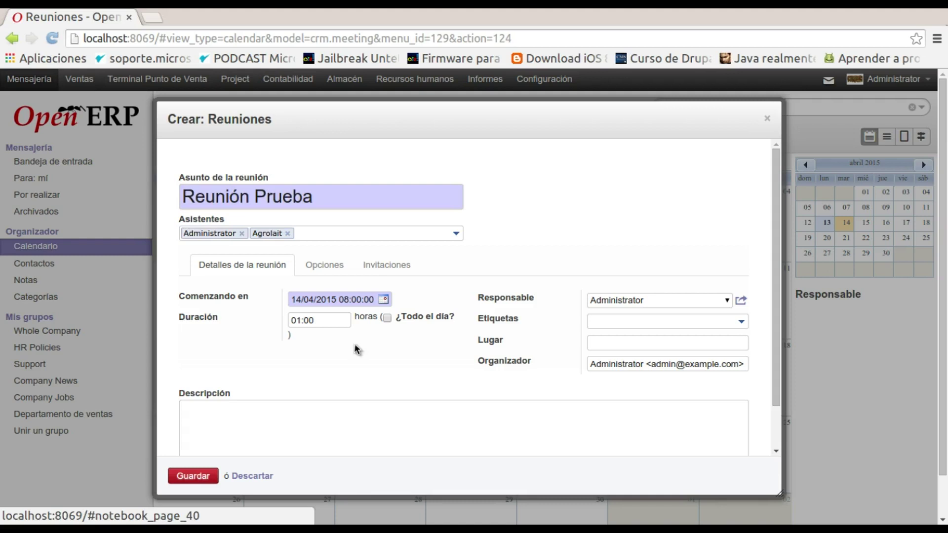
pyautogui.click(188, 477)
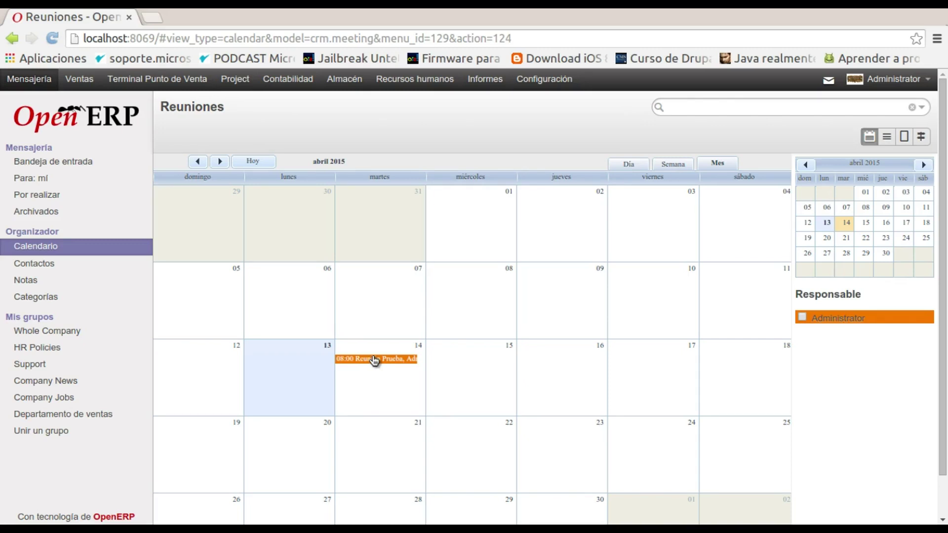
pyautogui.moveTo(374, 361); pyautogui.dragTo(457, 368)
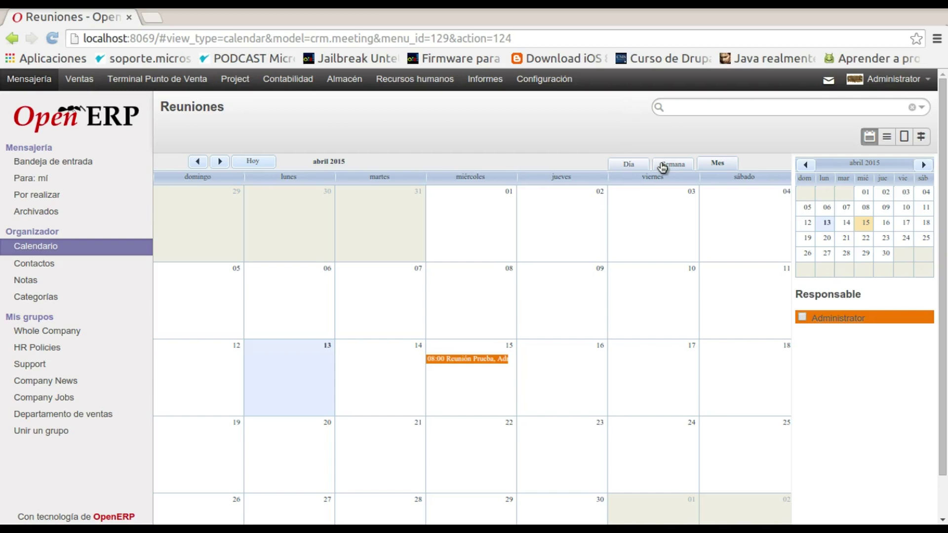
# View the meetings calendar by day and by week, and return it to the month view
pyautogui.click(623, 165)
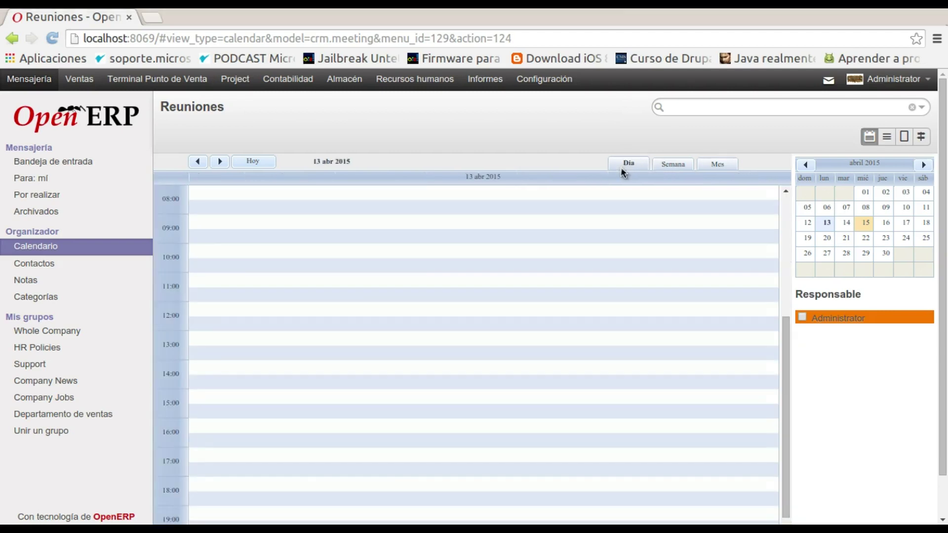
pyautogui.click(667, 167)
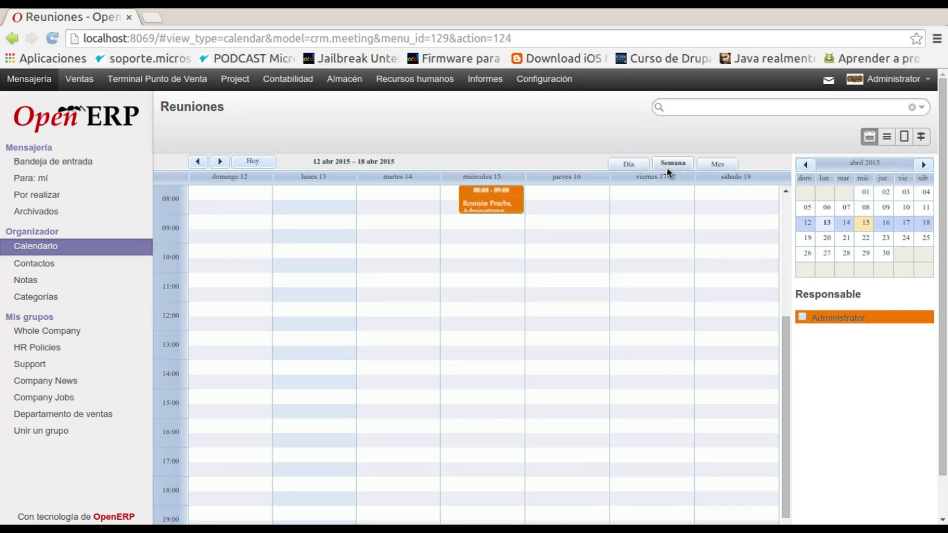
pyautogui.click(724, 169)
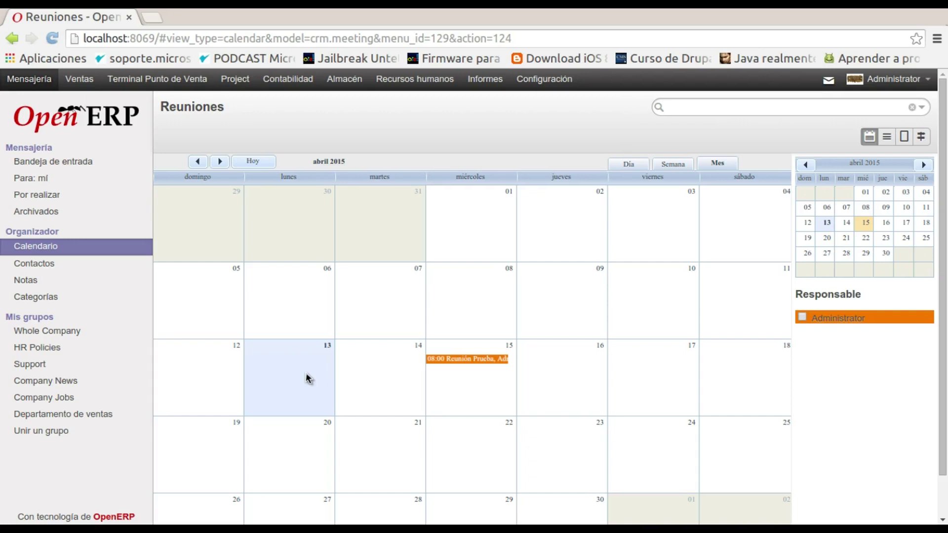
# Browse earlier periods of the meetings calendar in month, day and week views, and return to today's month
pyautogui.click(201, 163)
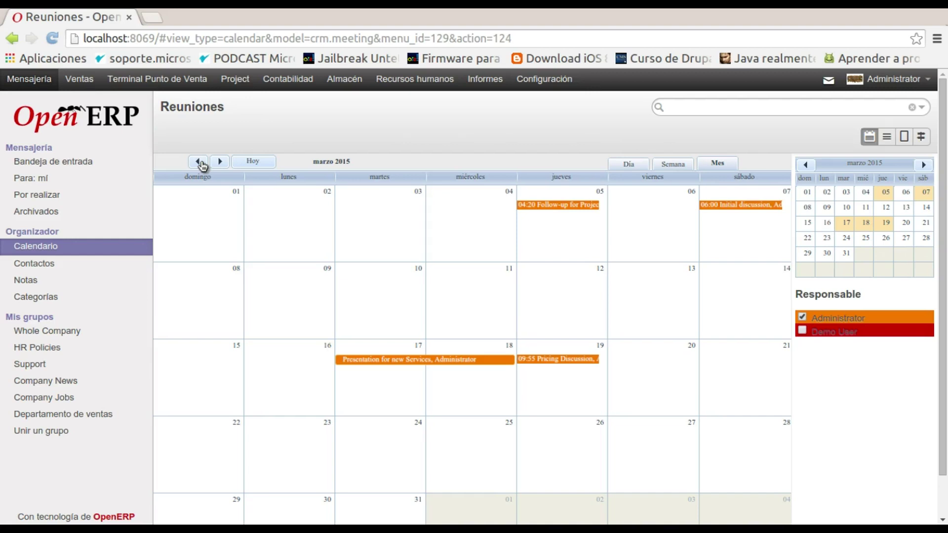
pyautogui.click(201, 163)
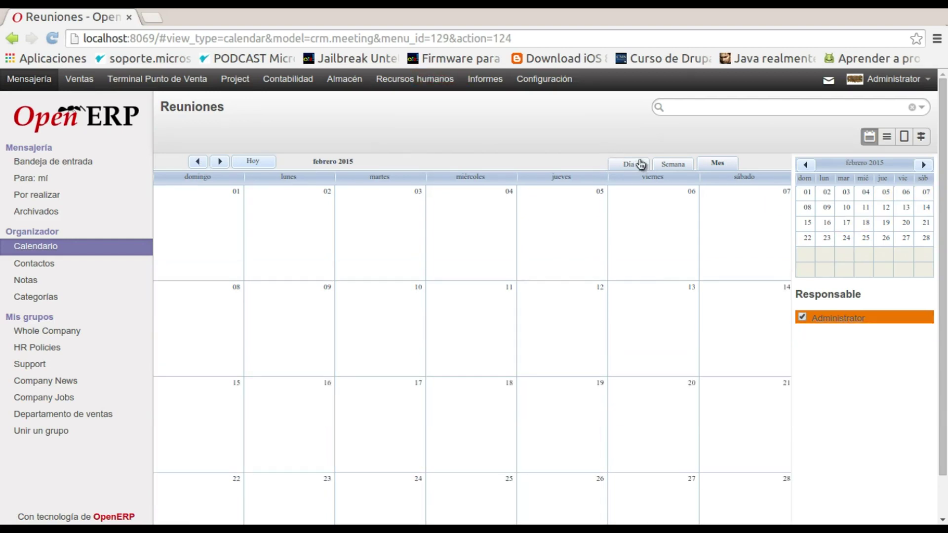
pyautogui.click(640, 164)
pyautogui.click(200, 163)
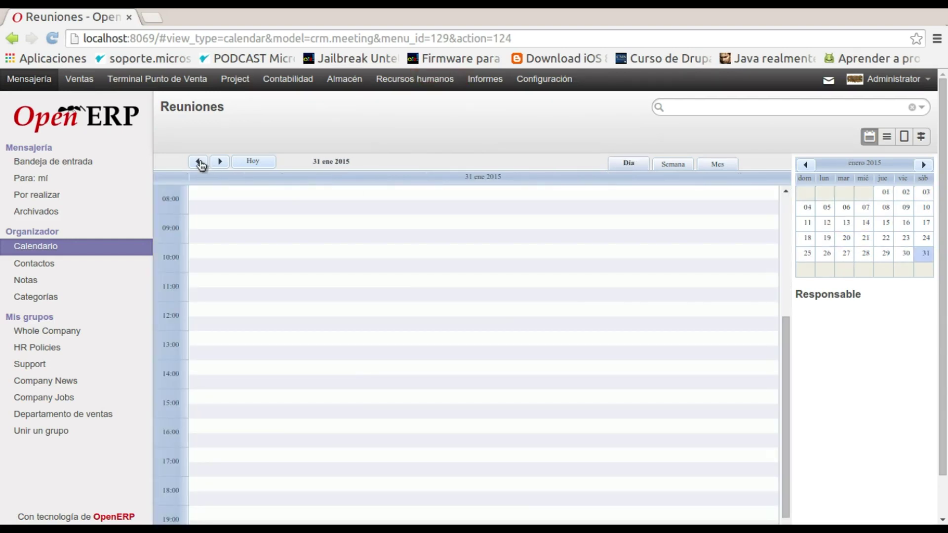
pyautogui.click(201, 163)
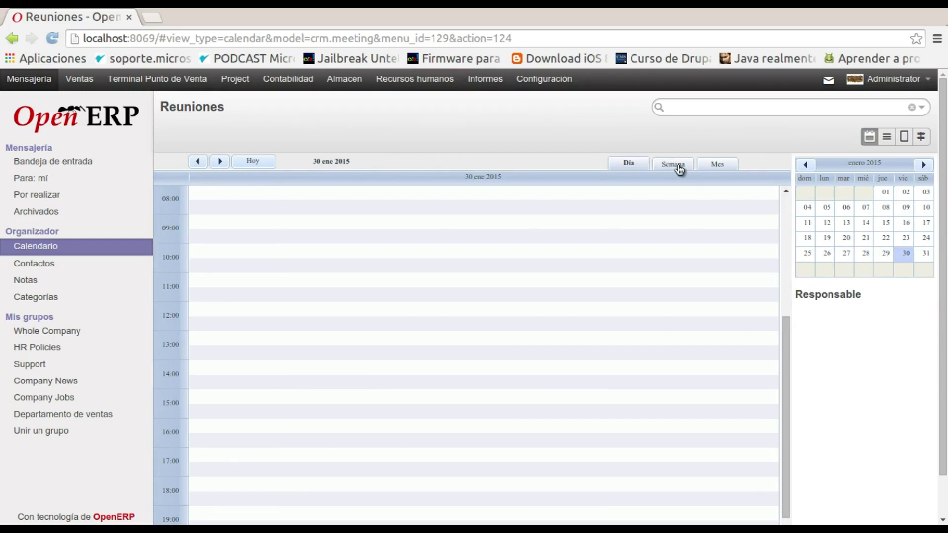
pyautogui.click(675, 165)
pyautogui.click(220, 163)
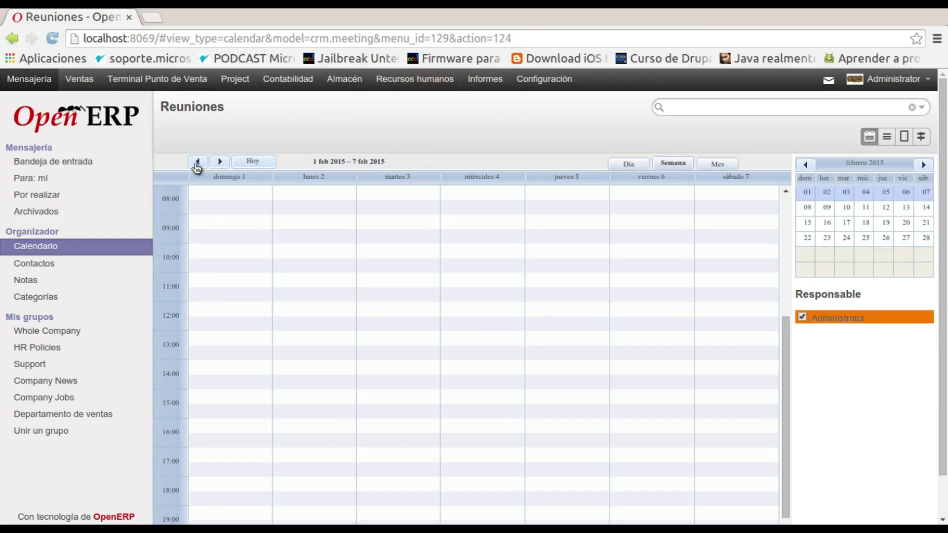
pyautogui.click(197, 163)
pyautogui.click(717, 166)
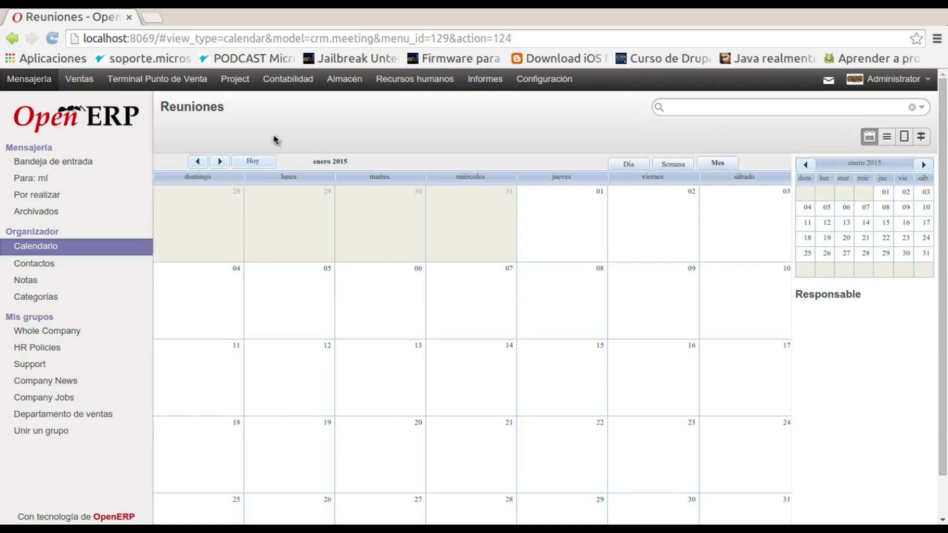
pyautogui.click(198, 163)
pyautogui.click(199, 163)
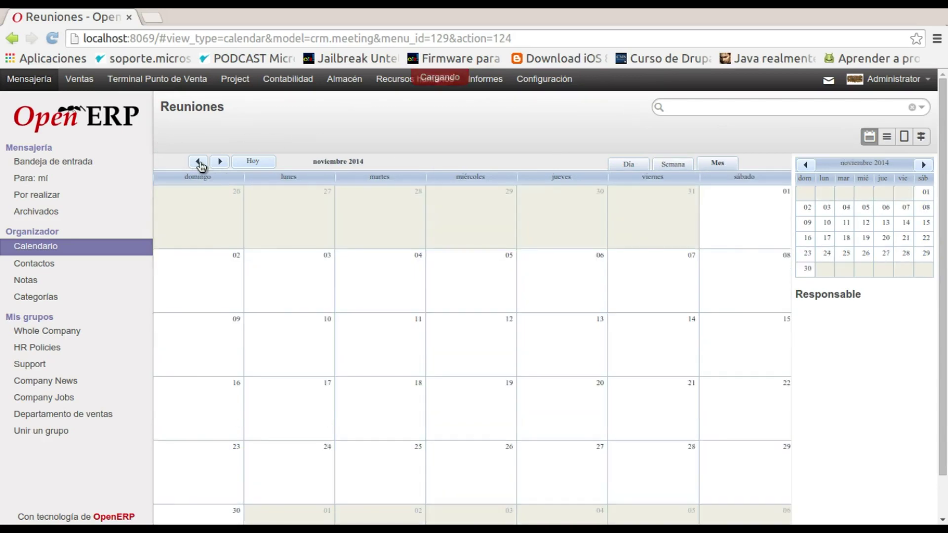
pyautogui.click(255, 162)
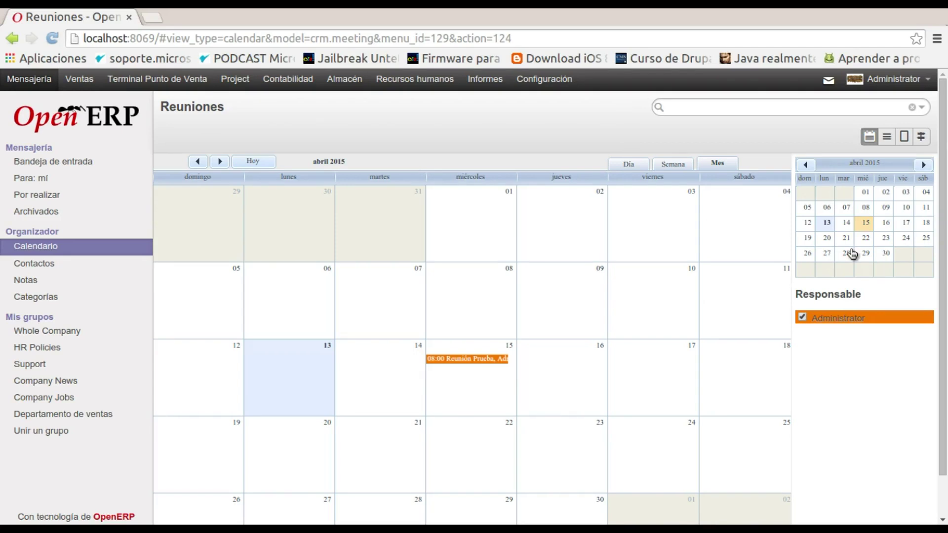
# View 17 February 2015 through the mini calendar, and return to the current date in the month view
pyautogui.click(805, 165)
pyautogui.click(806, 164)
pyautogui.click(847, 222)
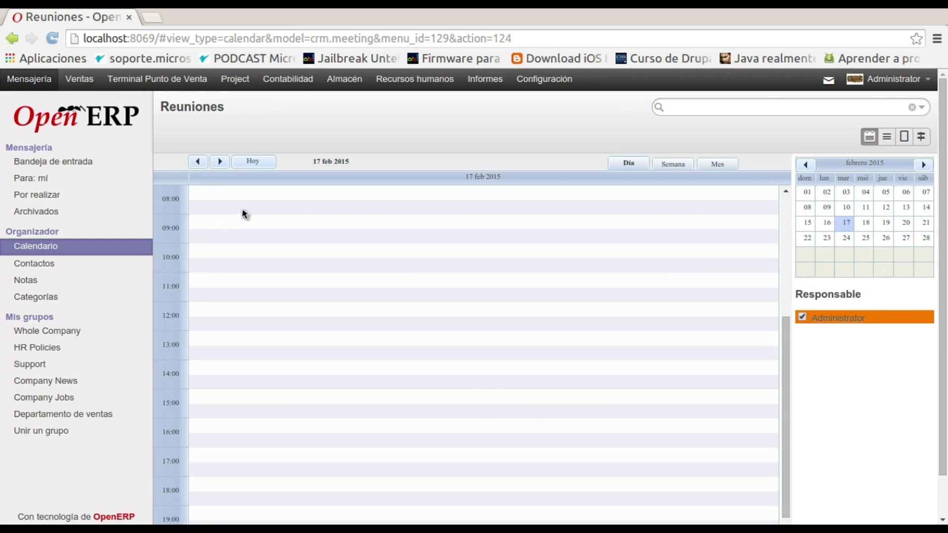
pyautogui.click(252, 163)
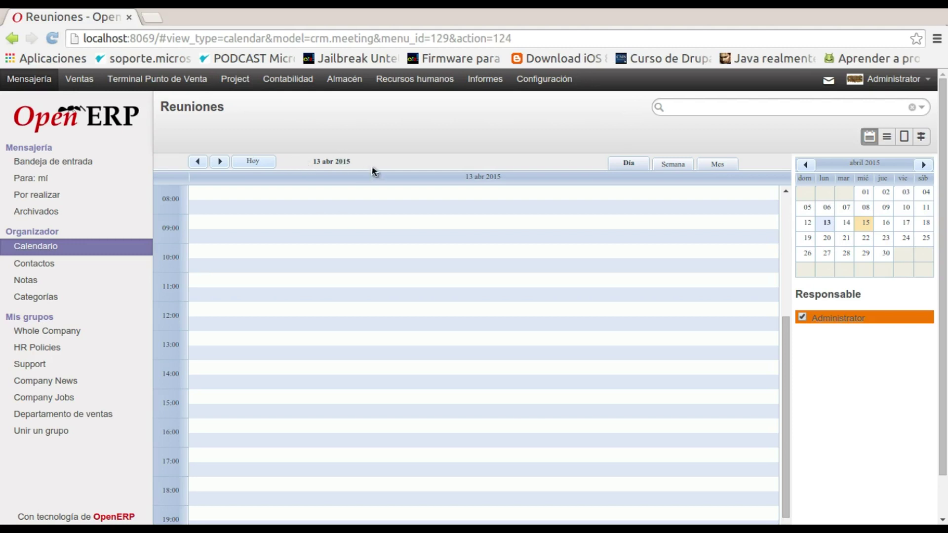
pyautogui.click(716, 165)
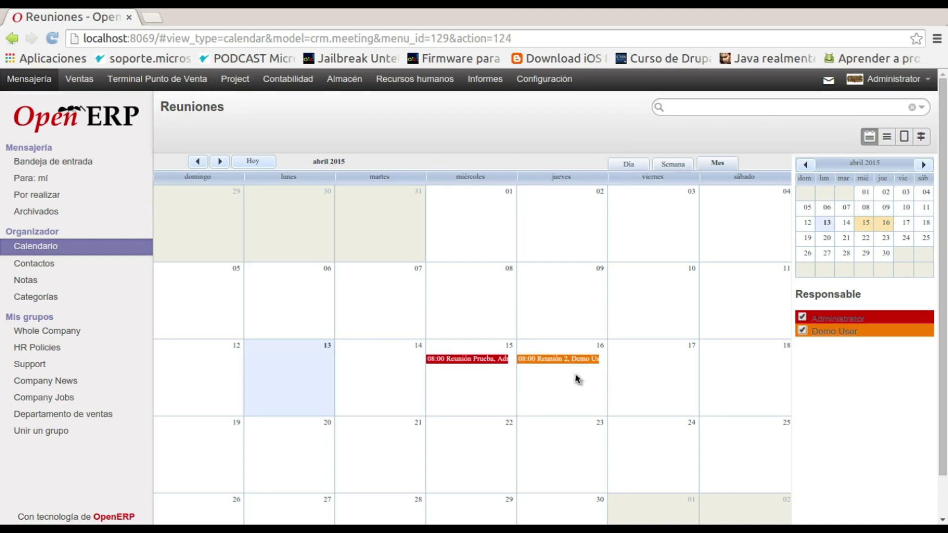
# Hide and show again the meetings of Administrator and Demo User with the Responsable filter
pyautogui.click(804, 319)
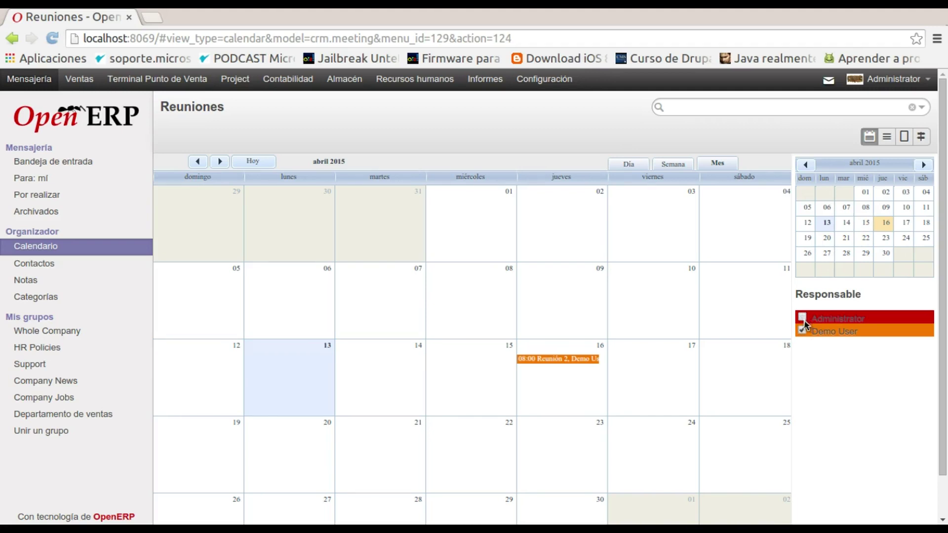
pyautogui.click(802, 319)
pyautogui.click(802, 330)
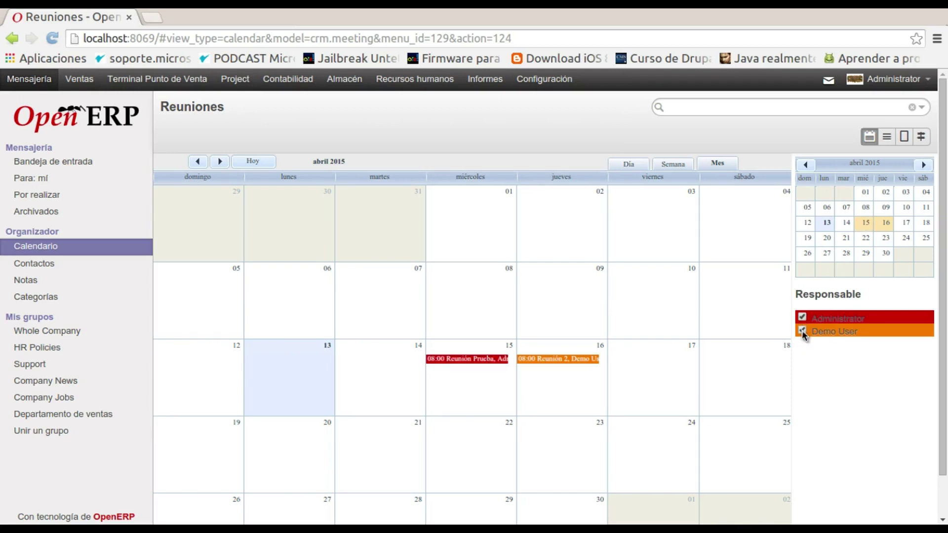
pyautogui.click(802, 331)
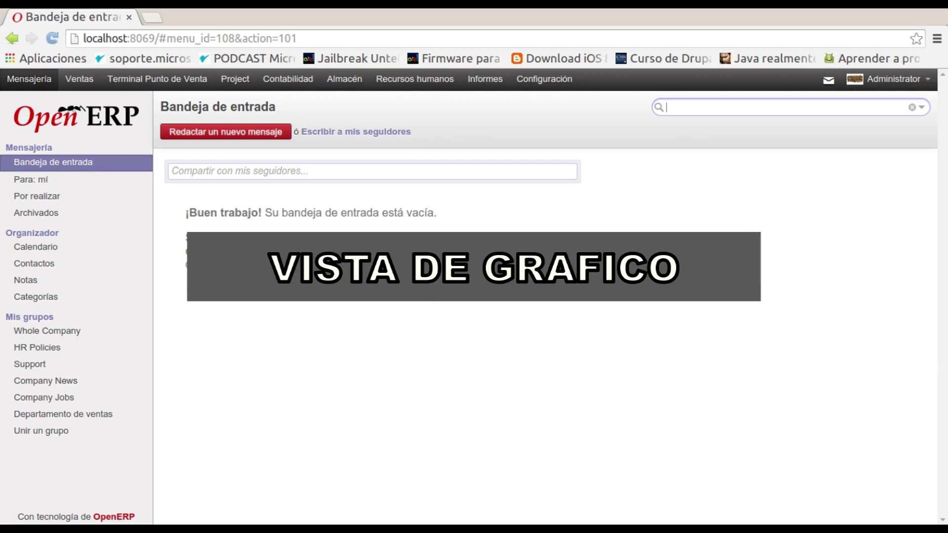
# Open the sales quotations (Cotizaciones) and display them in the graph view
pyautogui.click(69, 78)
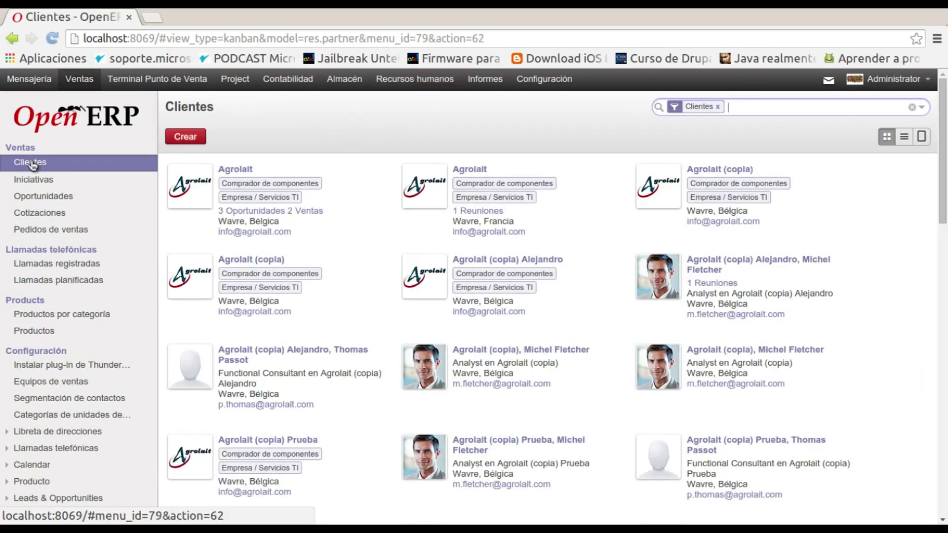
pyautogui.click(32, 217)
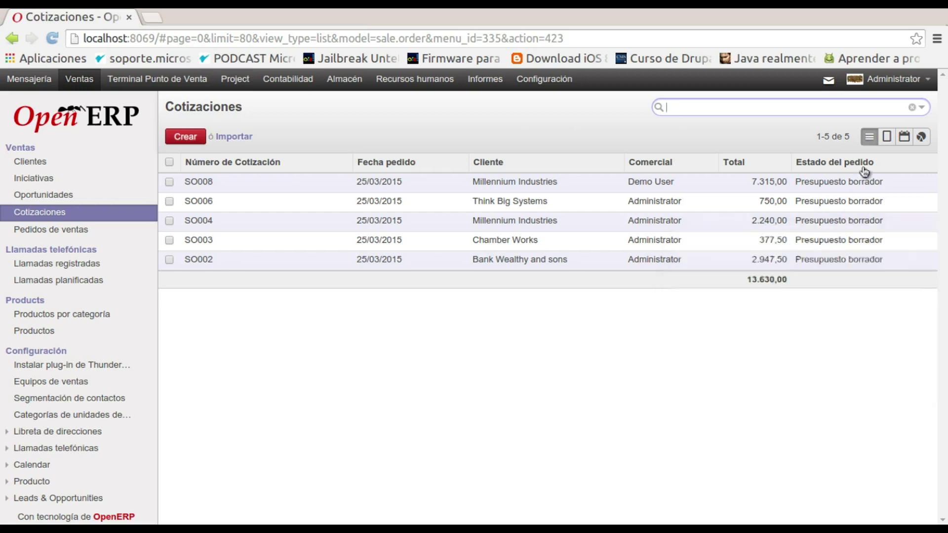
pyautogui.click(921, 142)
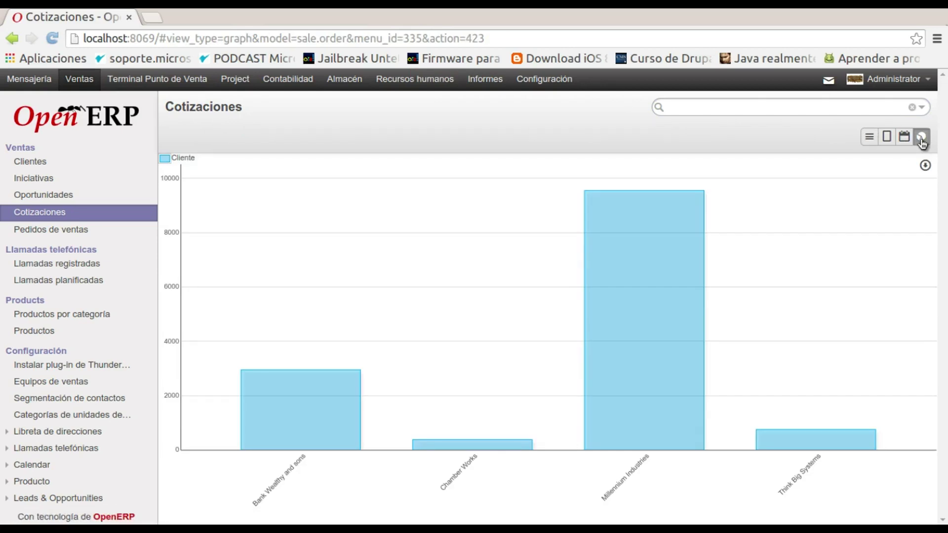
pyautogui.moveTo(602, 243)
# Try the Pastel mode for the quotations chart and restore the Barras mode
pyautogui.click(924, 165)
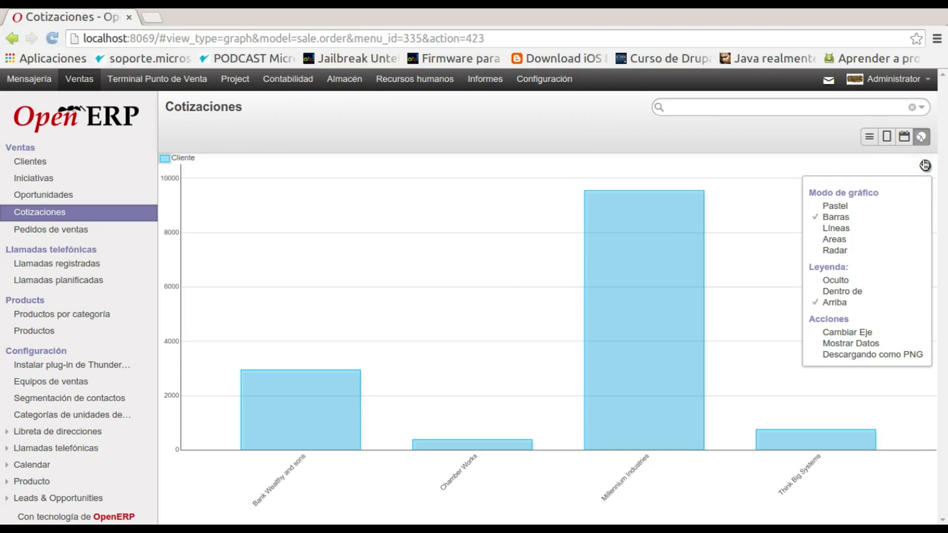
pyautogui.click(836, 207)
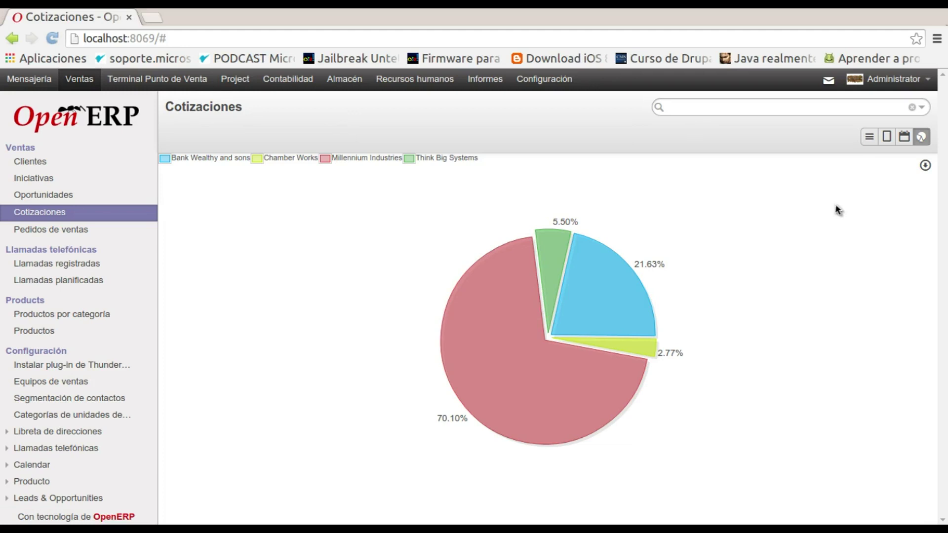
pyautogui.click(925, 166)
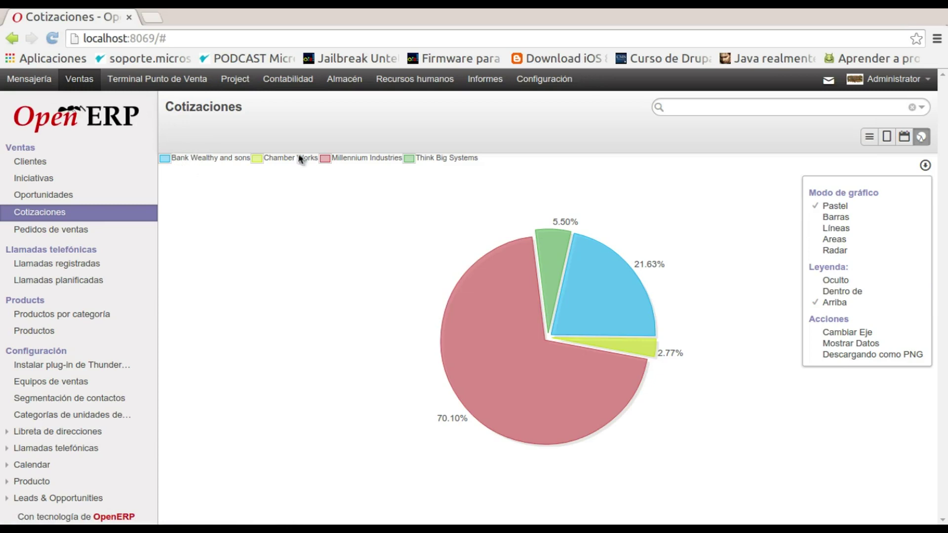
pyautogui.click(841, 220)
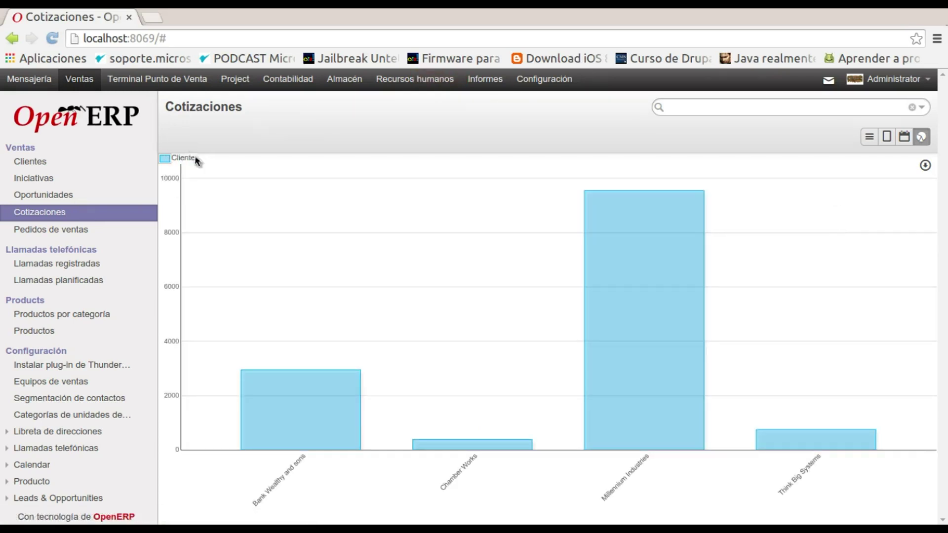
# Try the chart legend as Dentro de and Oculto, and restore it to Arriba
pyautogui.click(925, 166)
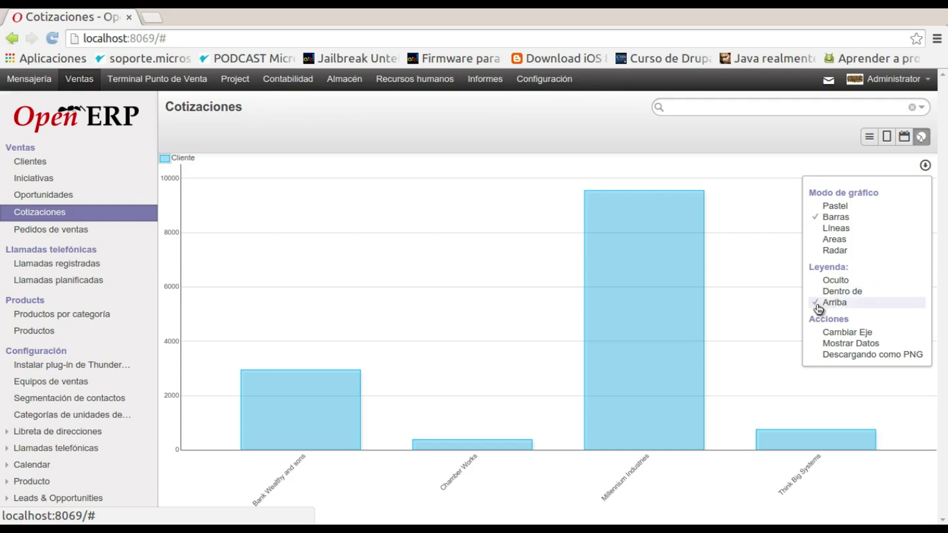
pyautogui.click(830, 292)
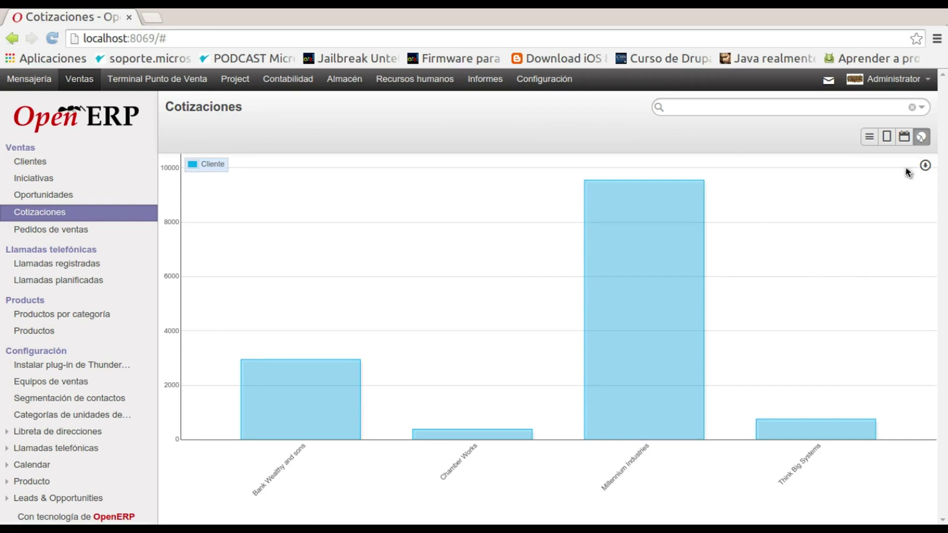
pyautogui.click(925, 167)
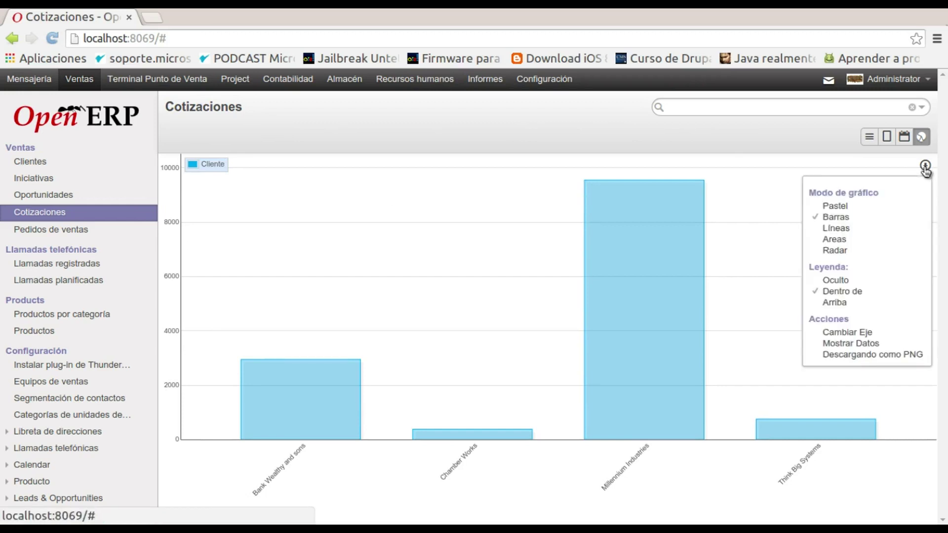
pyautogui.click(835, 281)
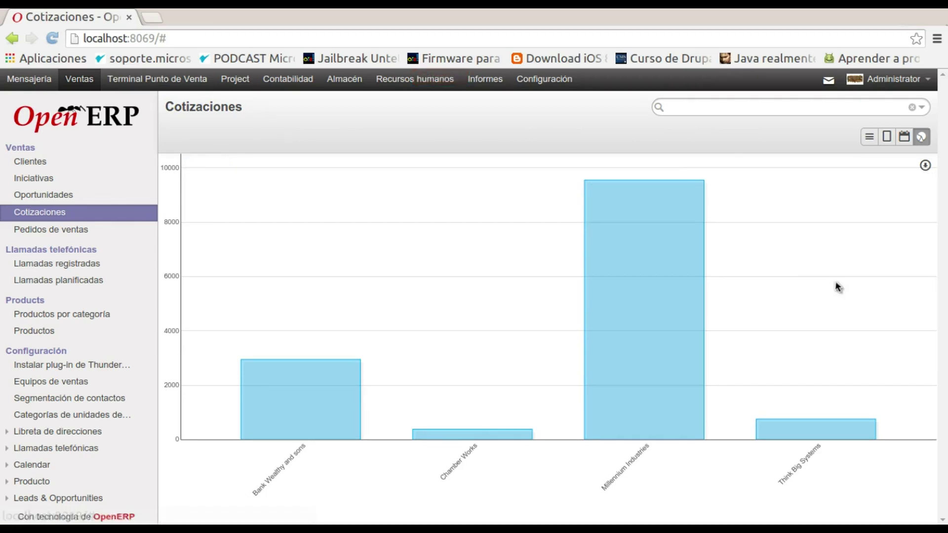
pyautogui.click(925, 167)
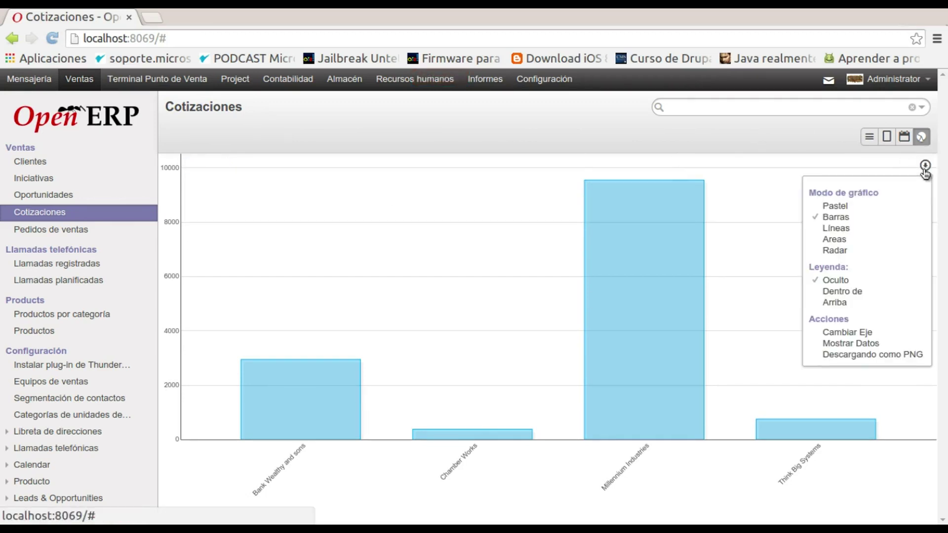
pyautogui.click(825, 305)
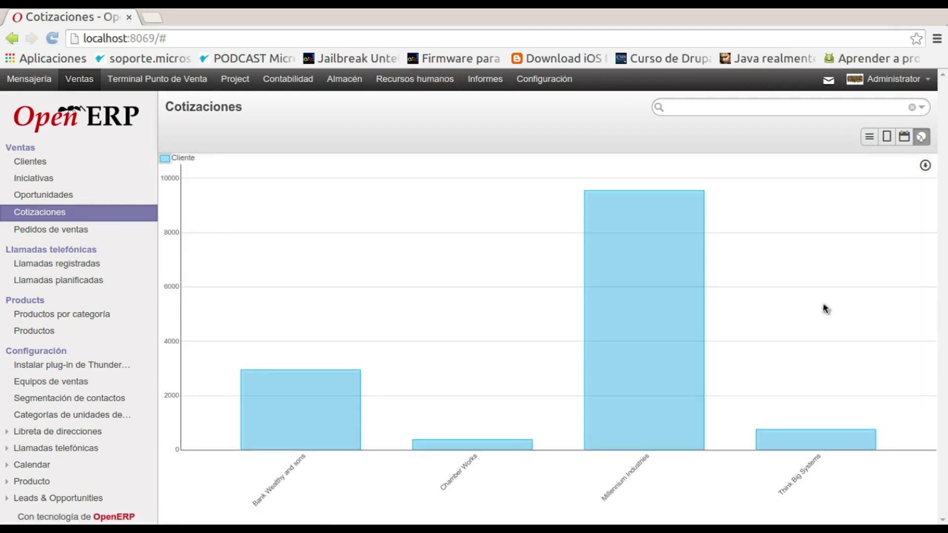
# Swap the axes of the quotations chart with Cambiar Eje, and swap them back to vertical bars
pyautogui.click(925, 166)
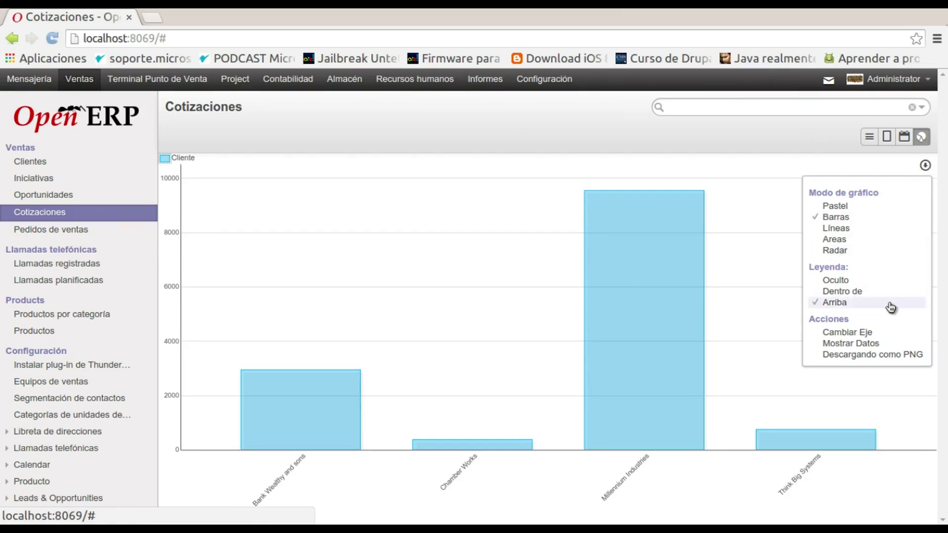
pyautogui.click(839, 326)
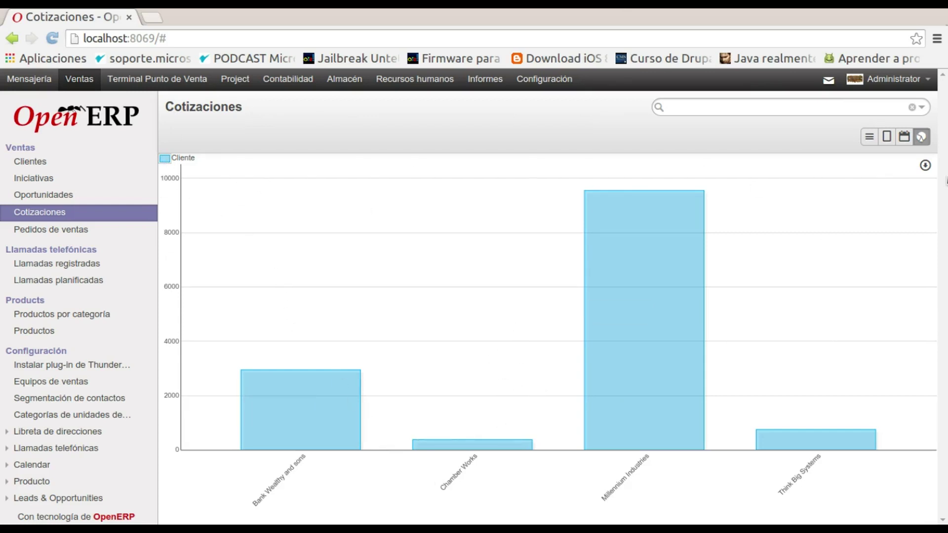
pyautogui.click(924, 165)
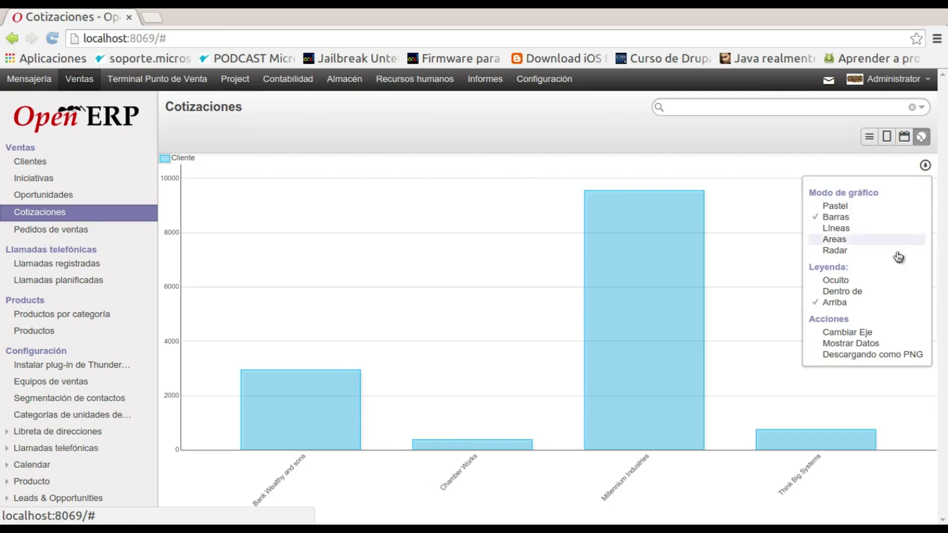
pyautogui.click(845, 332)
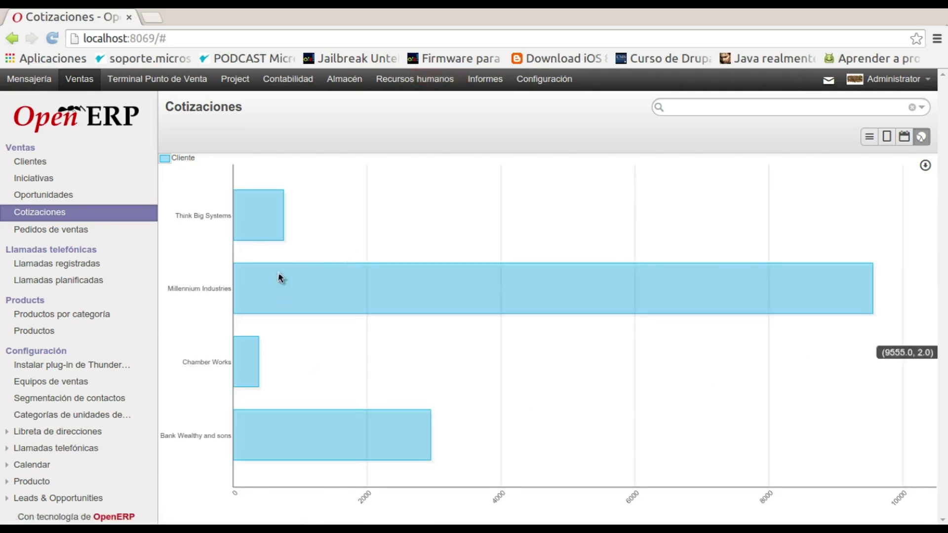
pyautogui.click(924, 165)
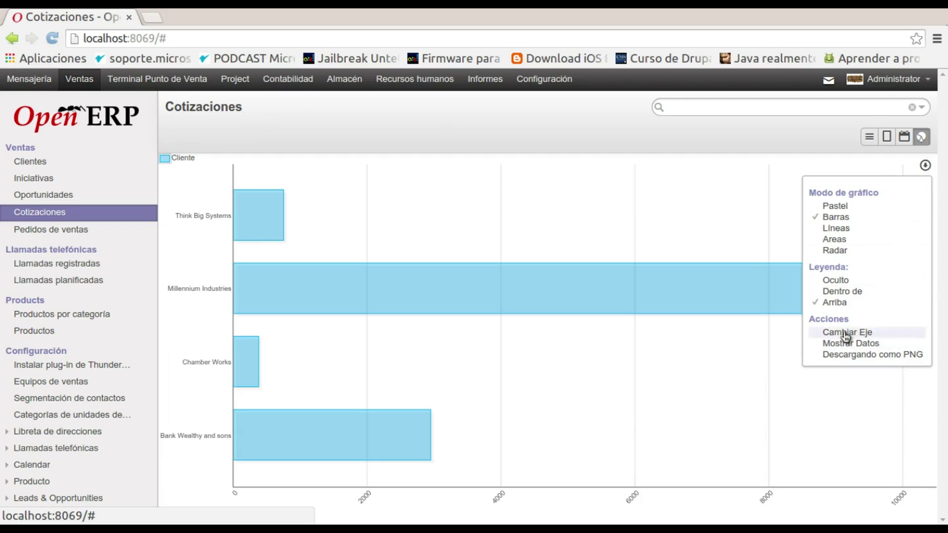
pyautogui.click(845, 333)
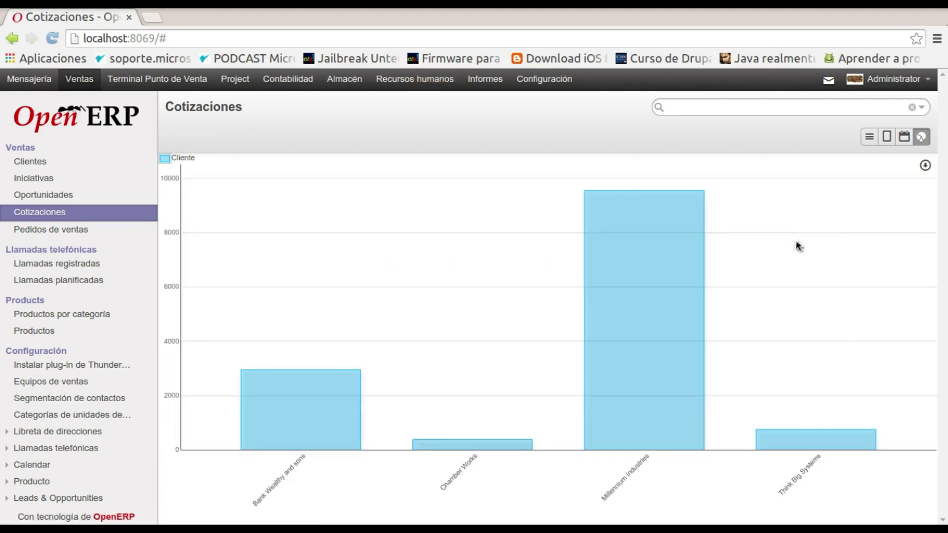
# Export the quotations chart as a PNG, view the blocked pop-up image in its own tab and close that tab
pyautogui.click(925, 166)
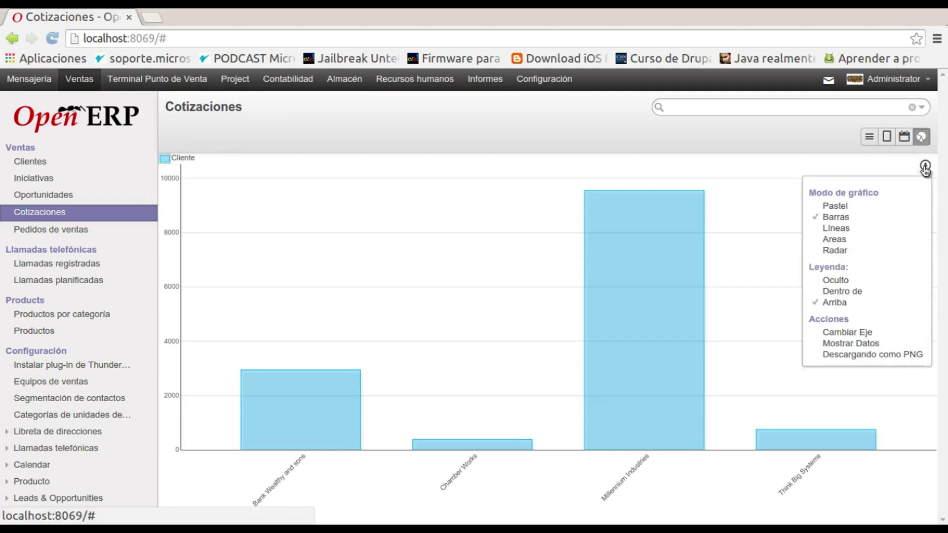
pyautogui.click(853, 359)
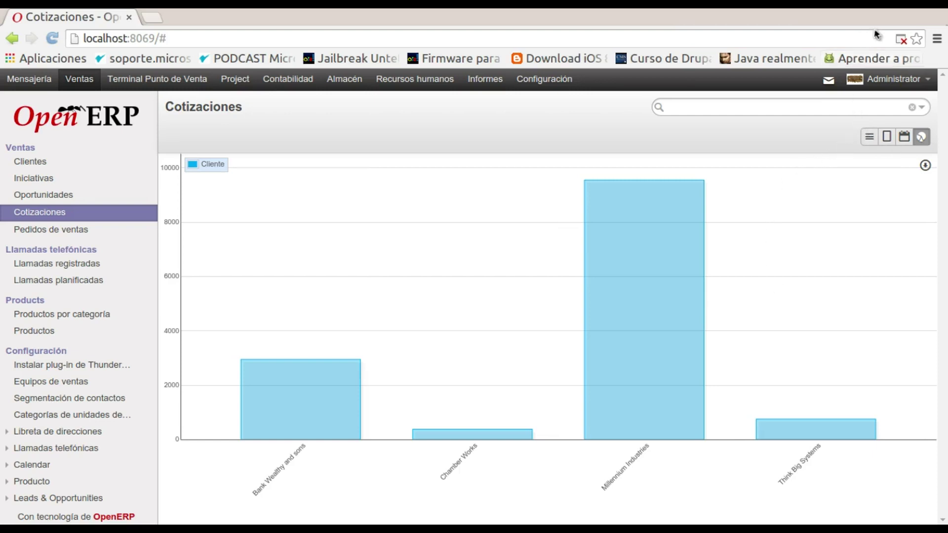
pyautogui.click(901, 40)
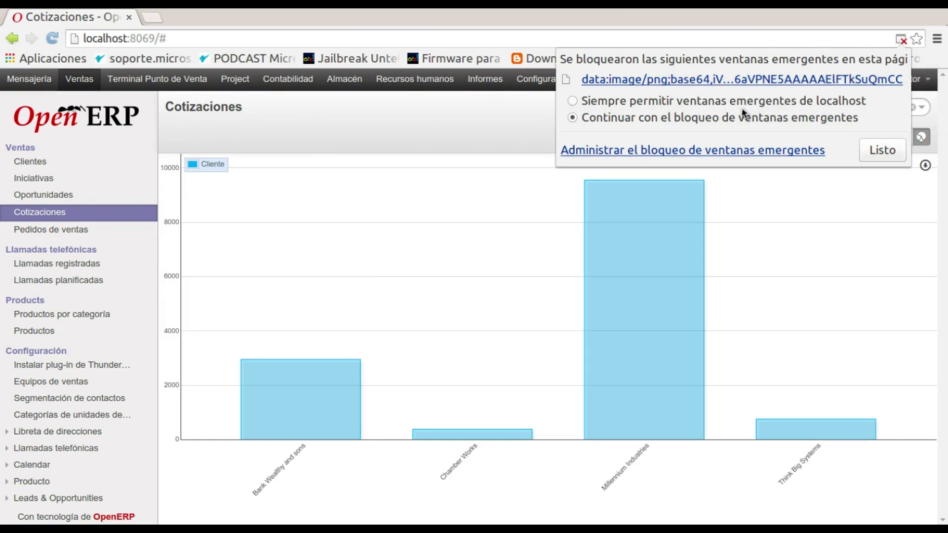
pyautogui.click(648, 81)
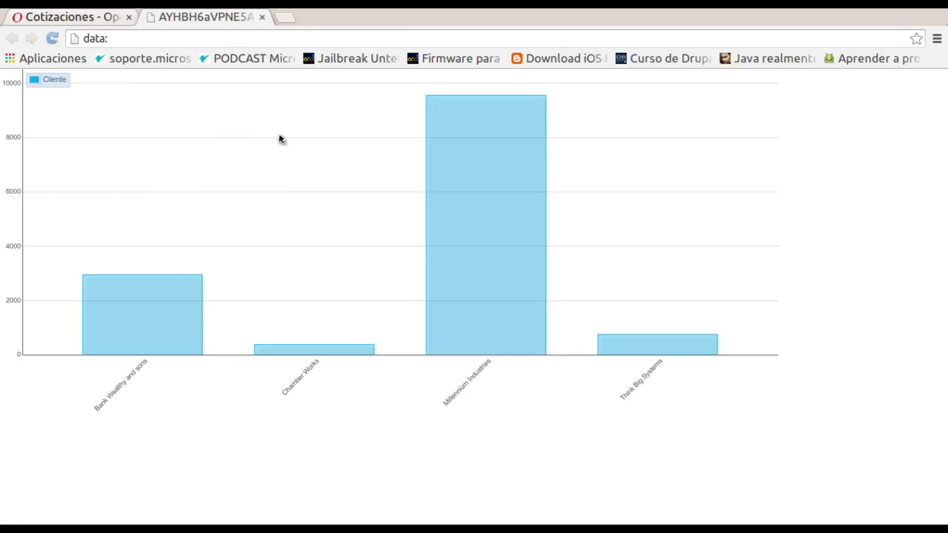
pyautogui.click(263, 17)
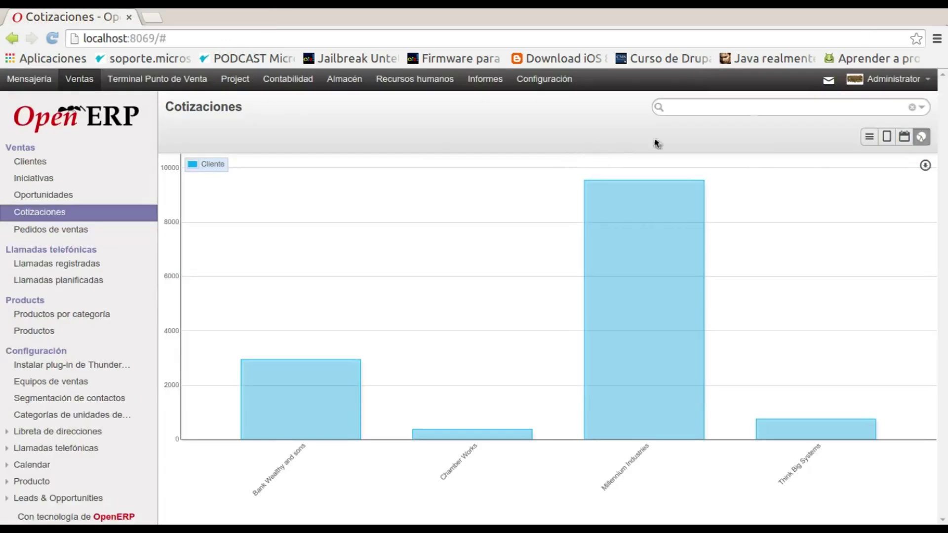
# Turn on Mostrar Datos for the quotations chart to display its data table
pyautogui.click(925, 166)
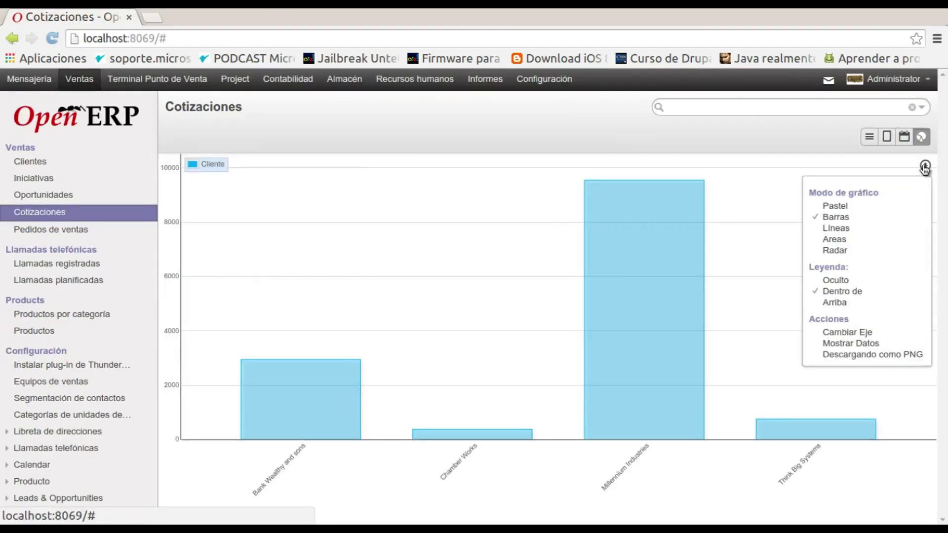
pyautogui.click(821, 344)
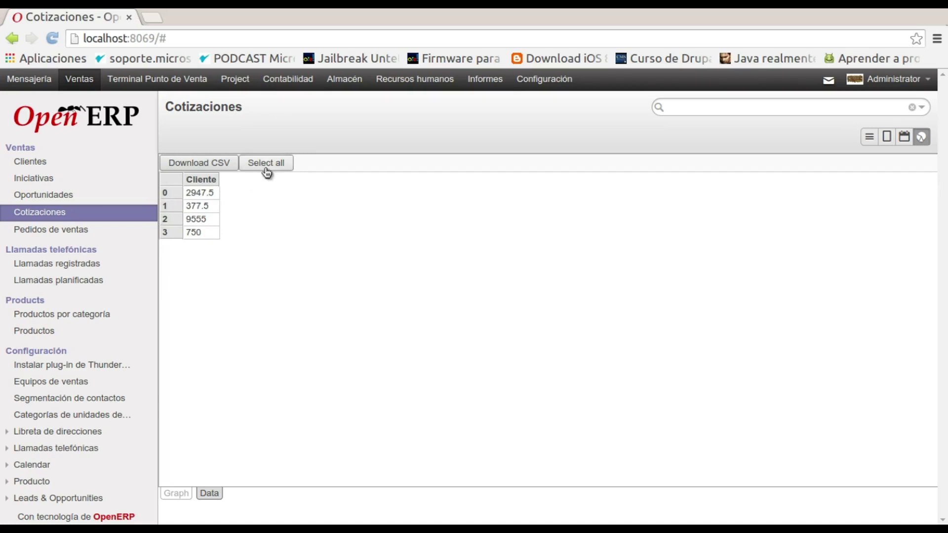
pyautogui.click(251, 171)
pyautogui.click(251, 190)
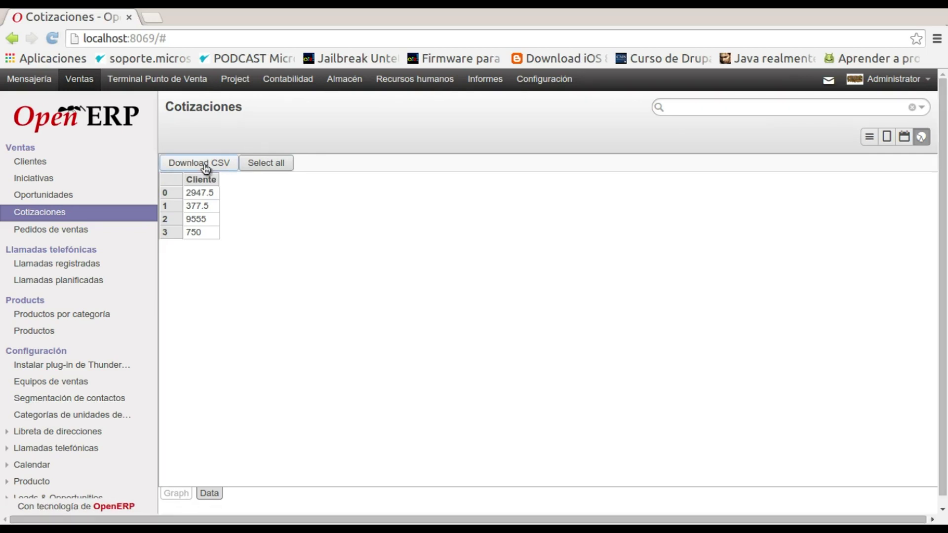
# Download the chart data as CSV, open the downloaded file in the text editor and return to the browser
pyautogui.click(190, 165)
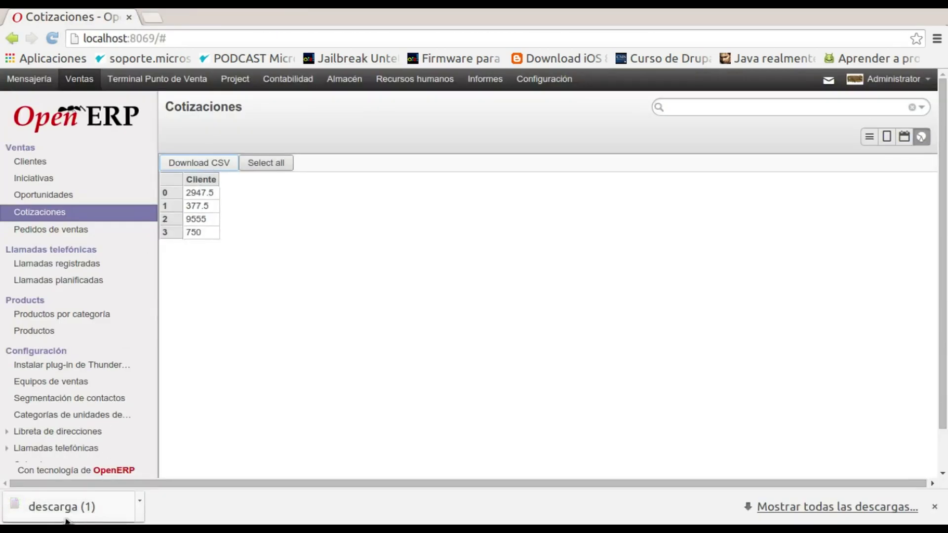
pyautogui.click(63, 519)
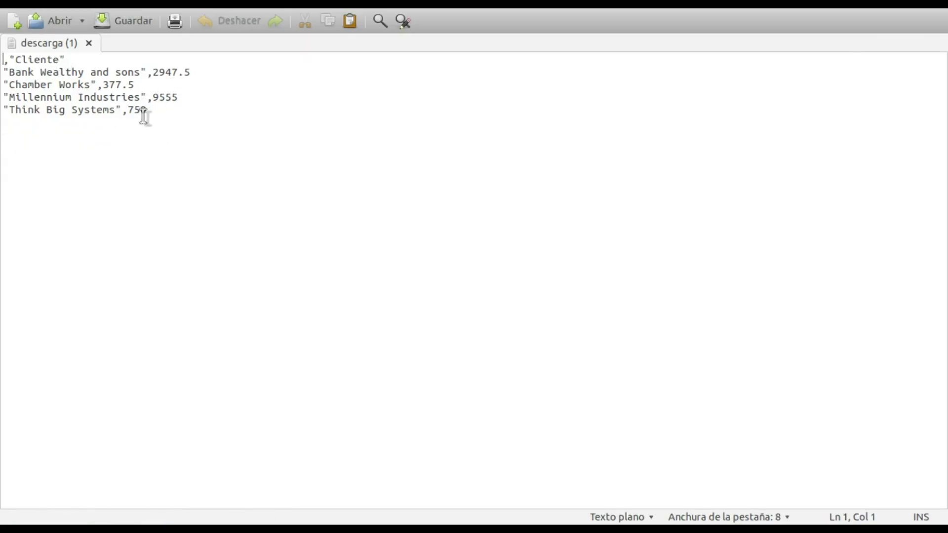
pyautogui.hotkey('alt', 'Tab')
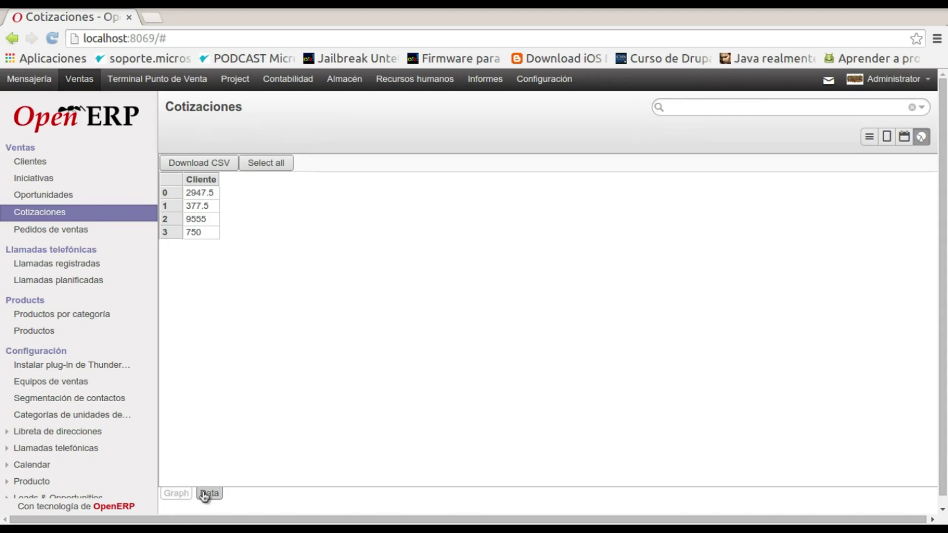
# Return from the data table to the graph, try the Pastel mode and set the chart back to Barras
pyautogui.click(186, 495)
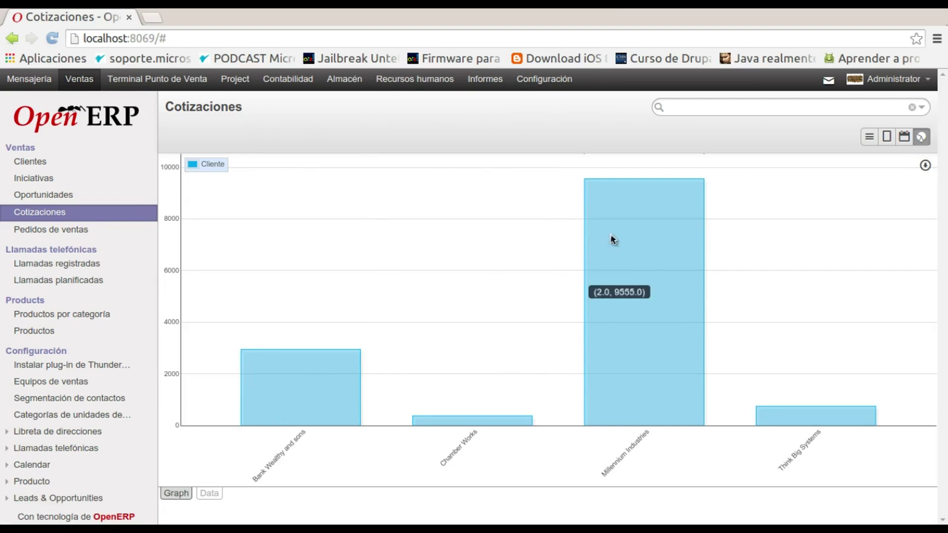
pyautogui.click(925, 167)
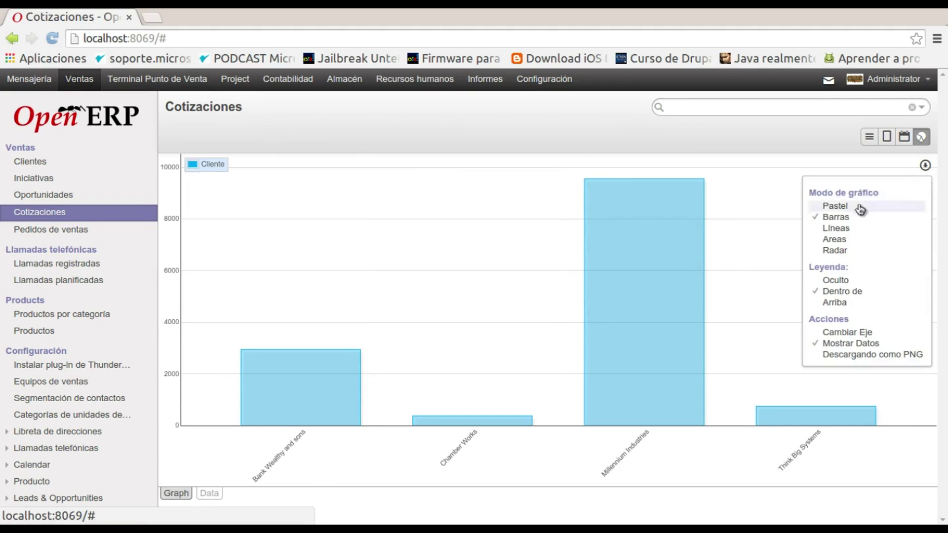
pyautogui.click(840, 210)
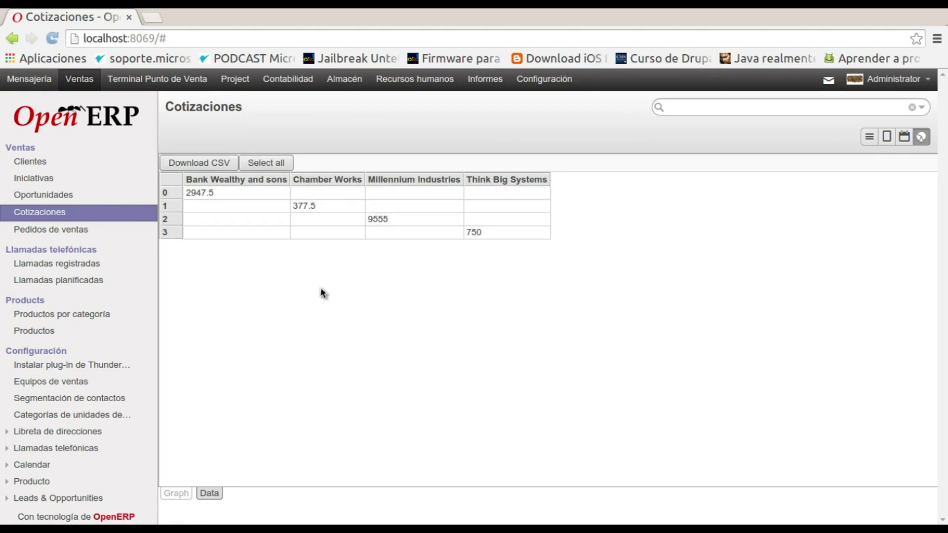
pyautogui.click(176, 493)
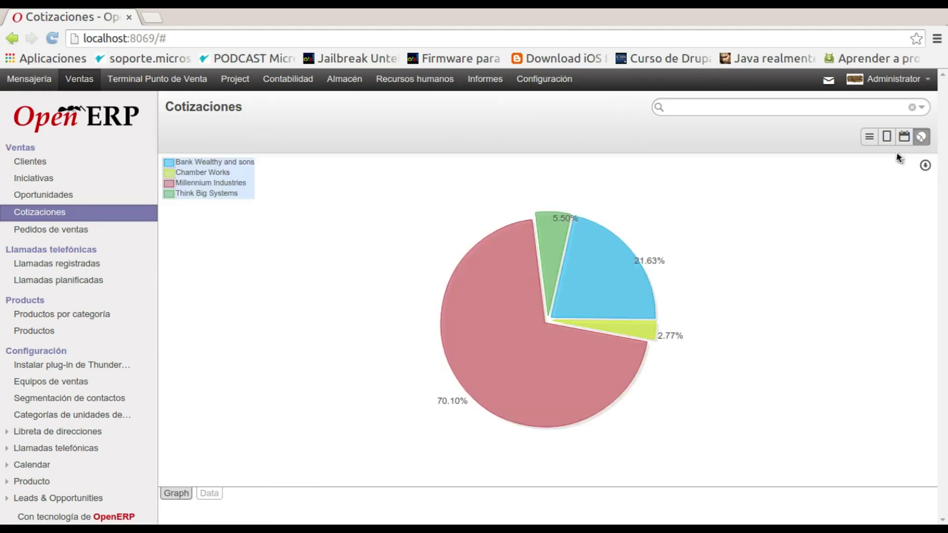
pyautogui.click(921, 136)
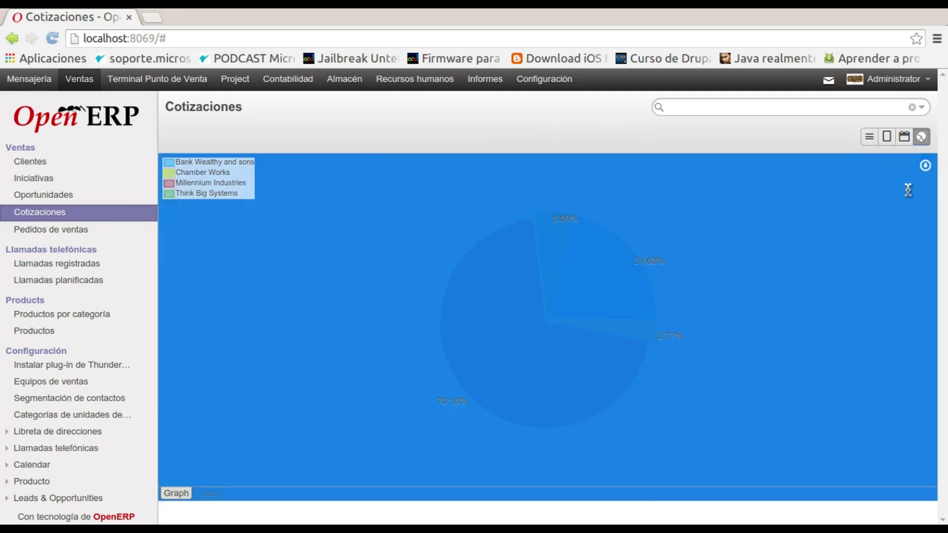
pyautogui.click(926, 166)
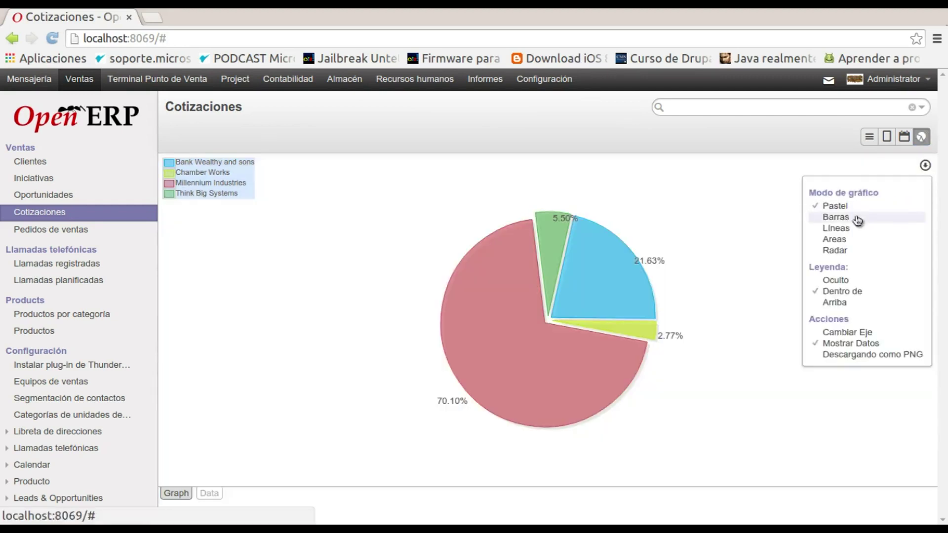
pyautogui.click(829, 217)
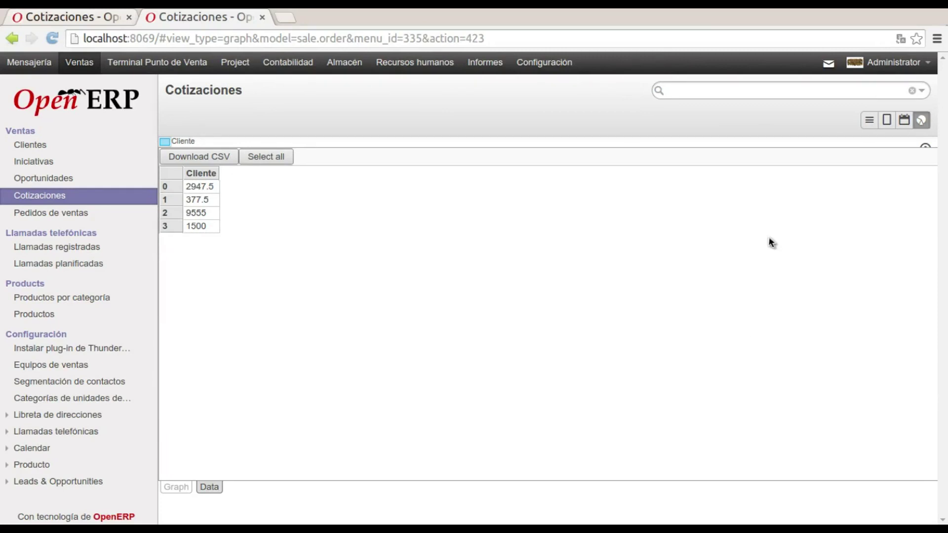
# Show the quotations in the list view and filter them by Mis pedidos de venta
pyautogui.click(871, 122)
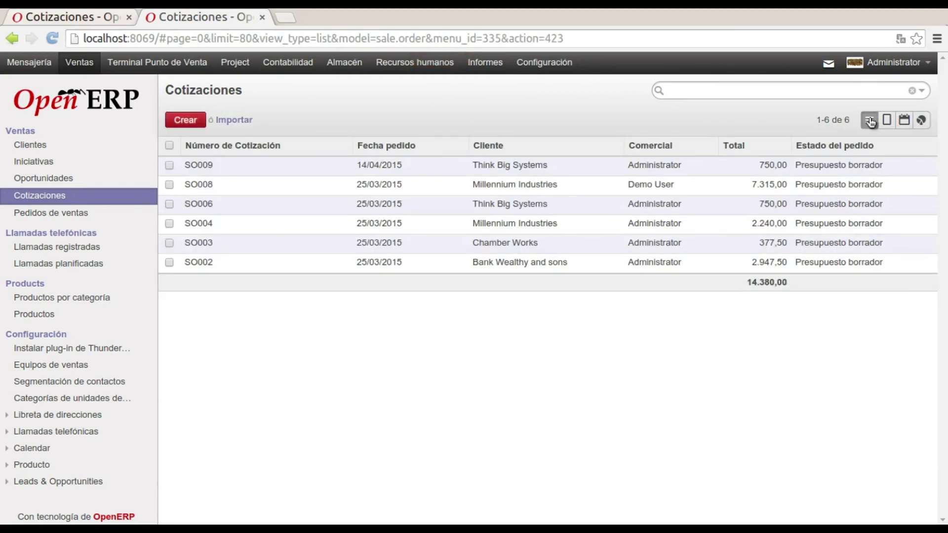
pyautogui.click(921, 92)
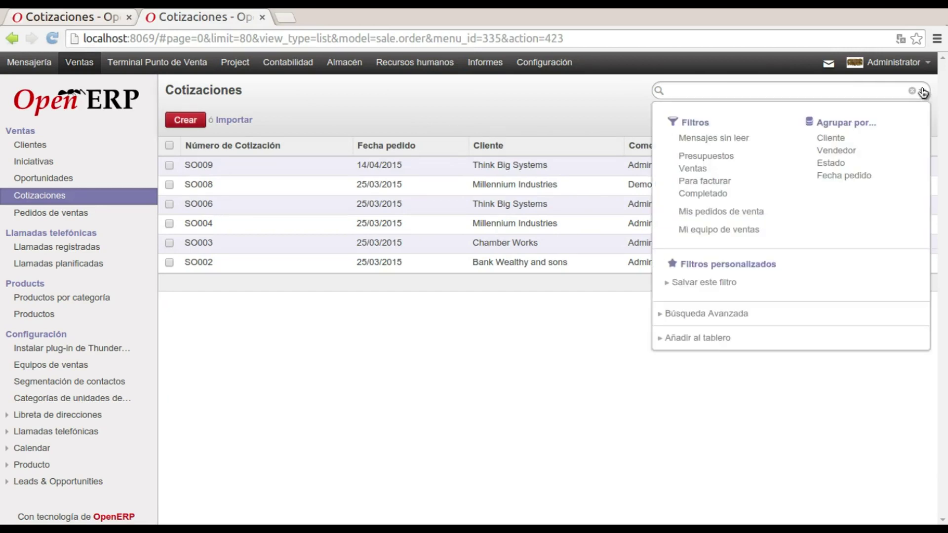
pyautogui.click(701, 213)
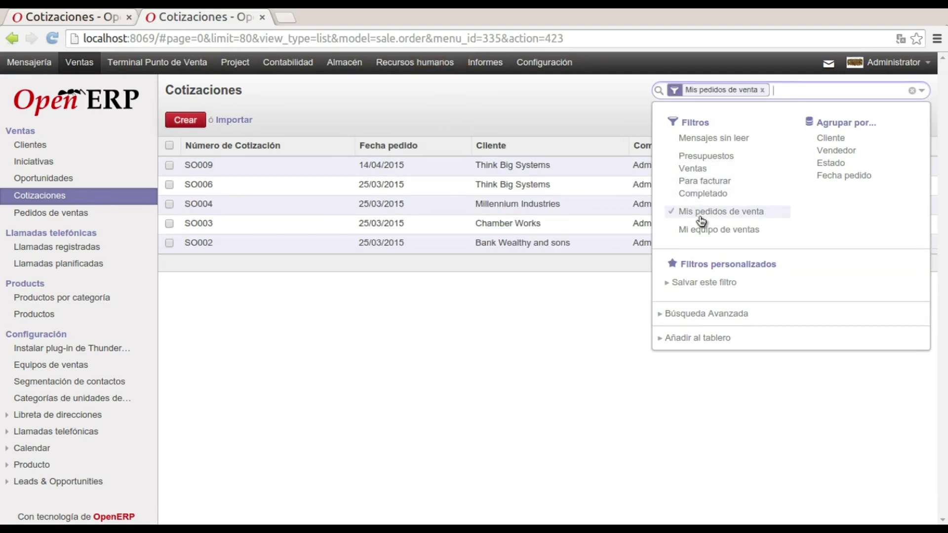
pyautogui.click(620, 335)
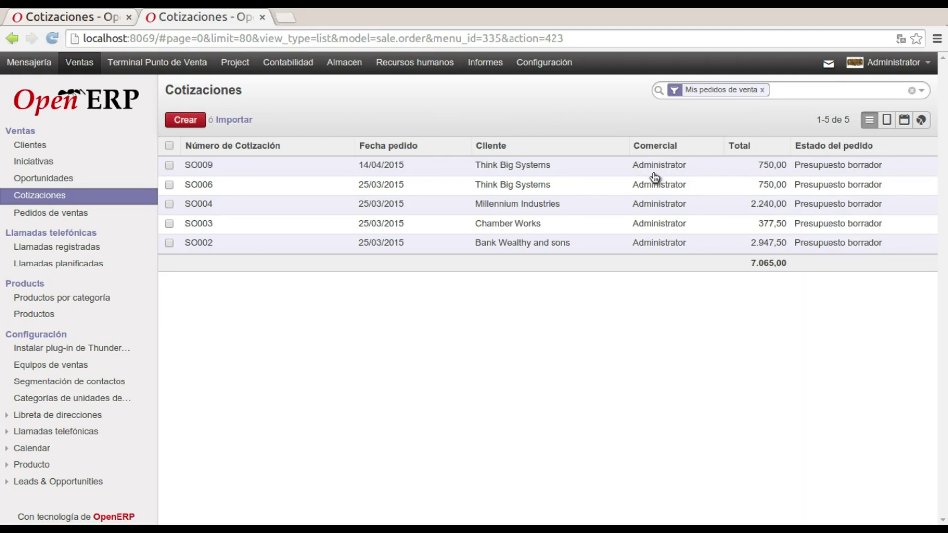
# Display the filtered quotations as a graph and turn off Mostrar Datos
pyautogui.click(919, 121)
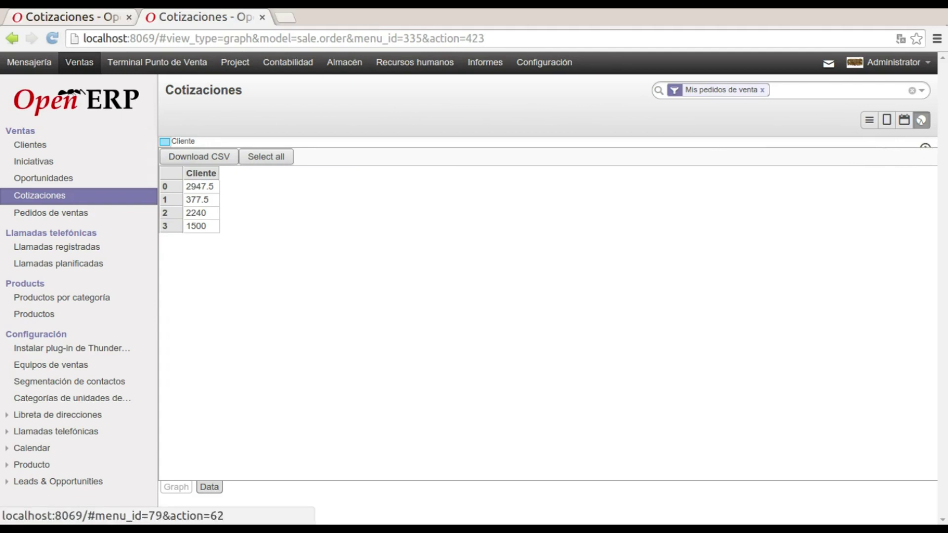
pyautogui.click(174, 487)
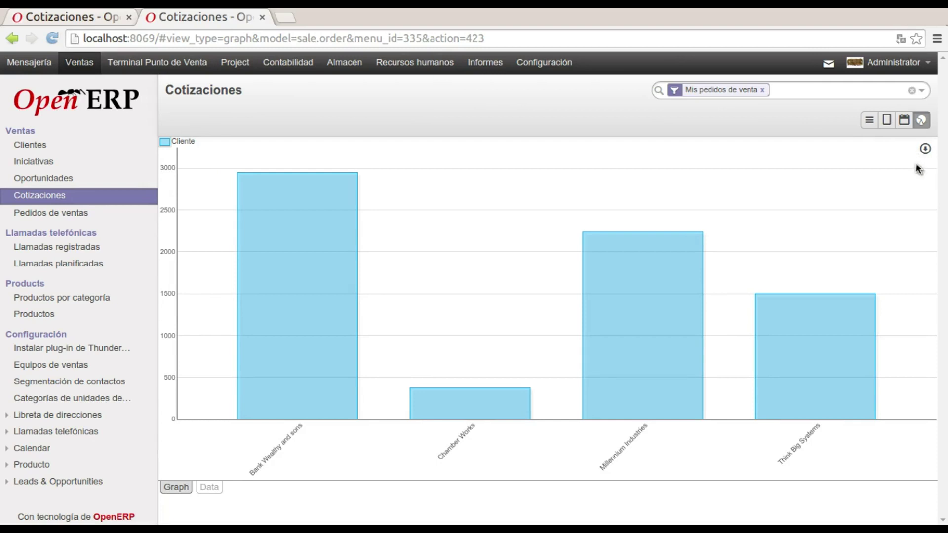
pyautogui.click(925, 148)
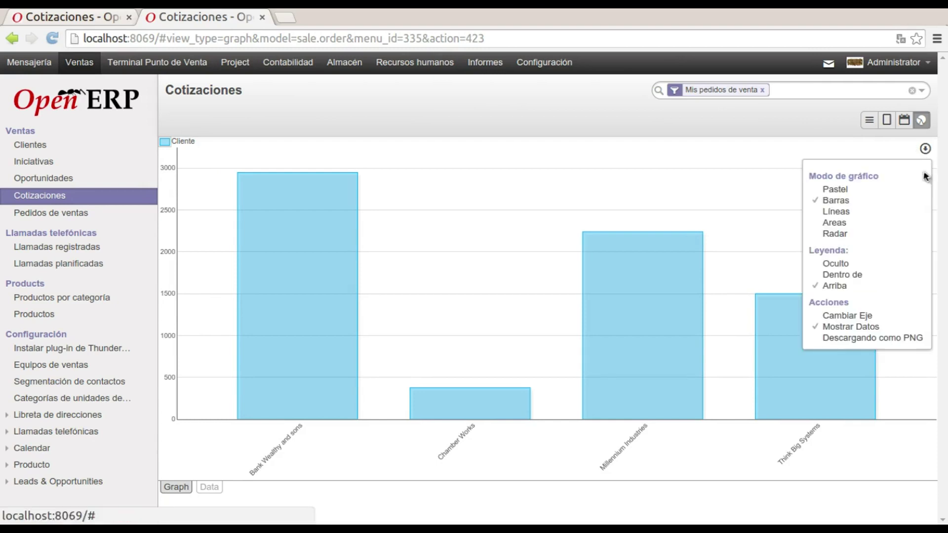
pyautogui.click(814, 330)
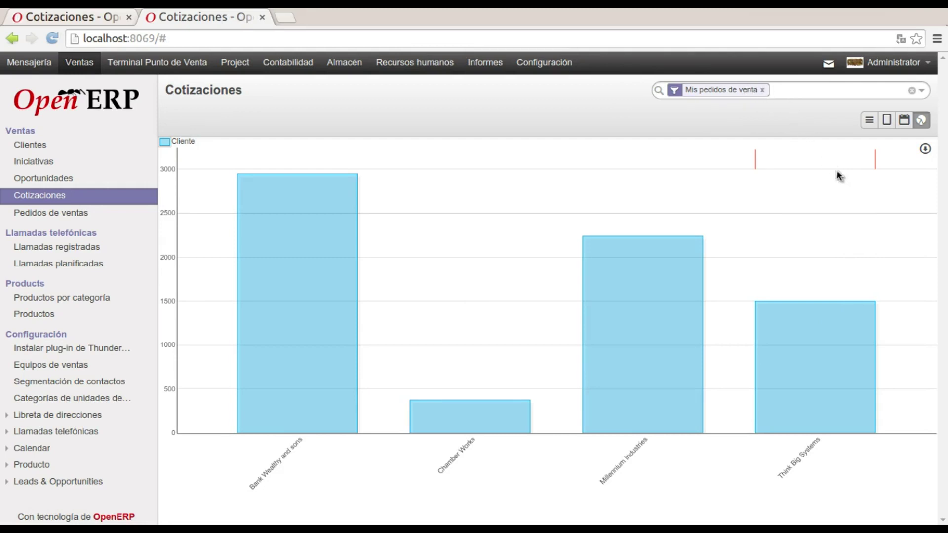
# Return to the list view and group the filtered quotations by Fecha pedido
pyautogui.click(870, 122)
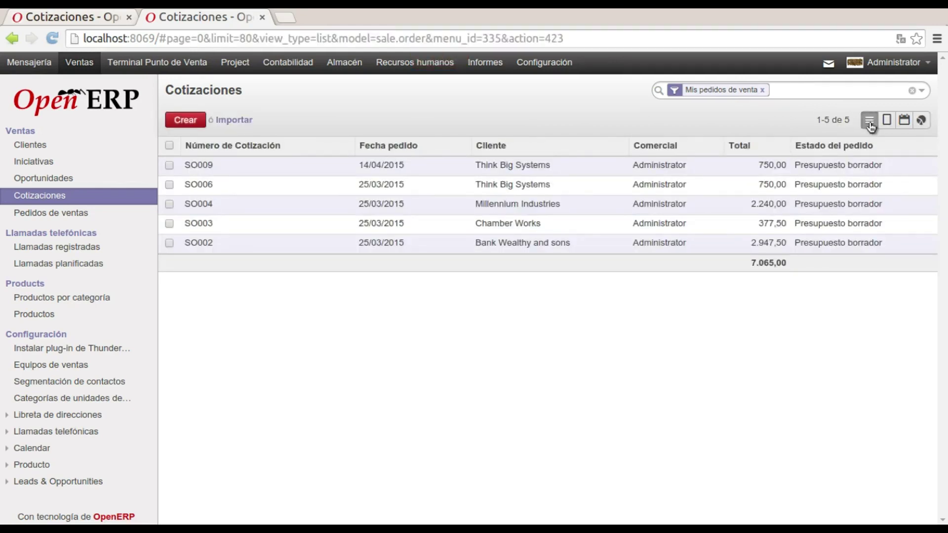
pyautogui.click(922, 91)
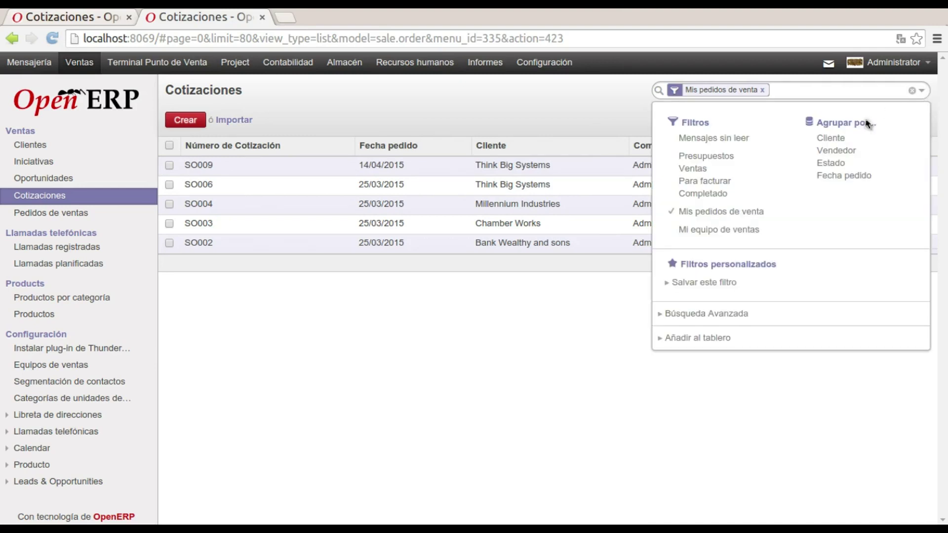
pyautogui.click(828, 179)
pyautogui.click(375, 261)
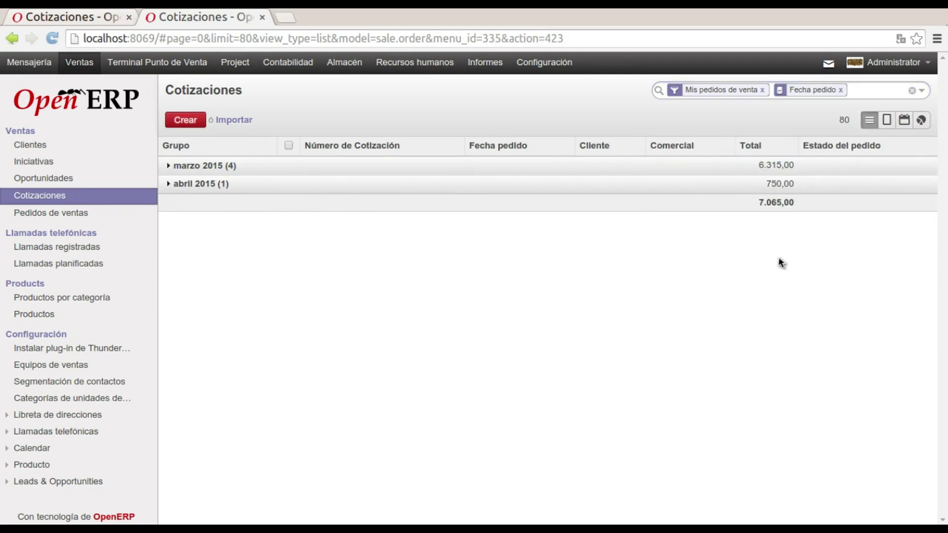
# Display the grouped quotations as a graph and remove the Fecha pedido grouping, keeping the Mis pedidos de venta filter
pyautogui.click(922, 122)
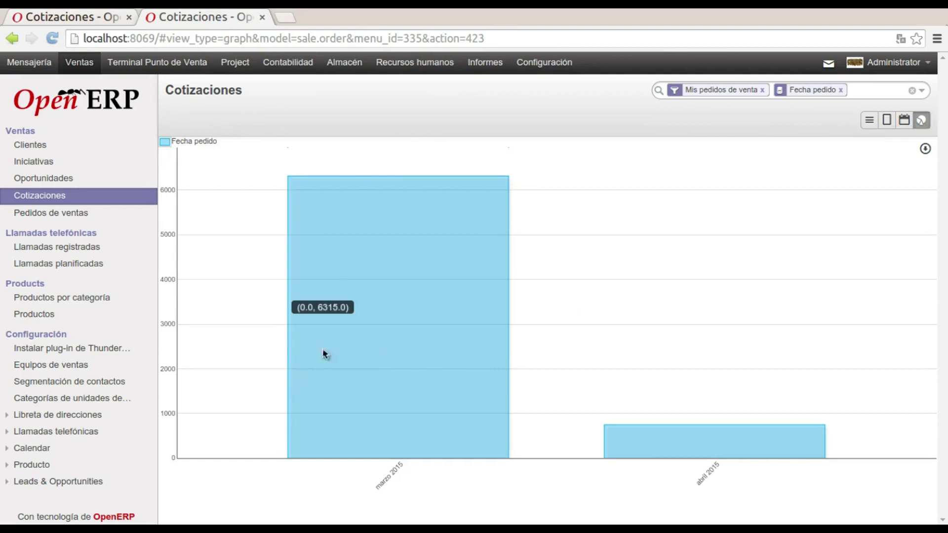
pyautogui.moveTo(326, 196)
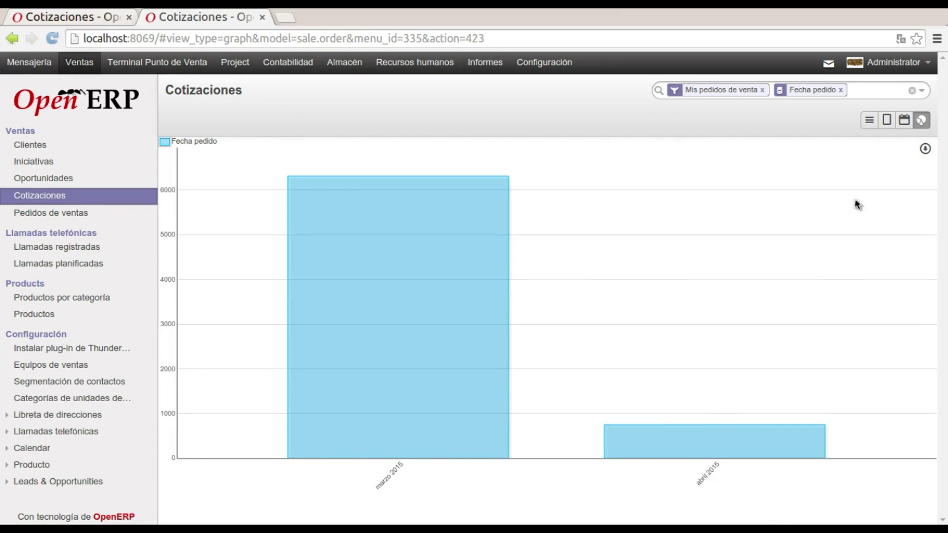
pyautogui.click(841, 91)
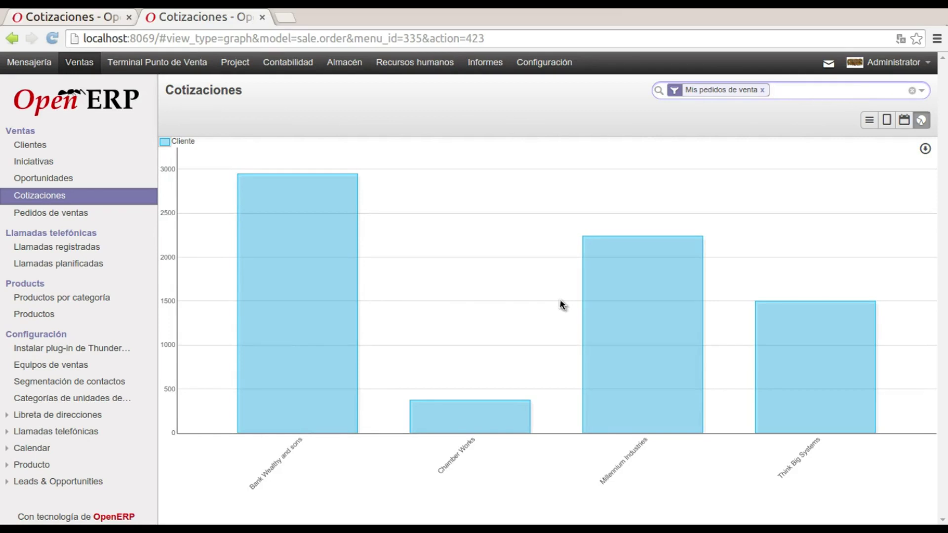
pyautogui.moveTo(614, 291)
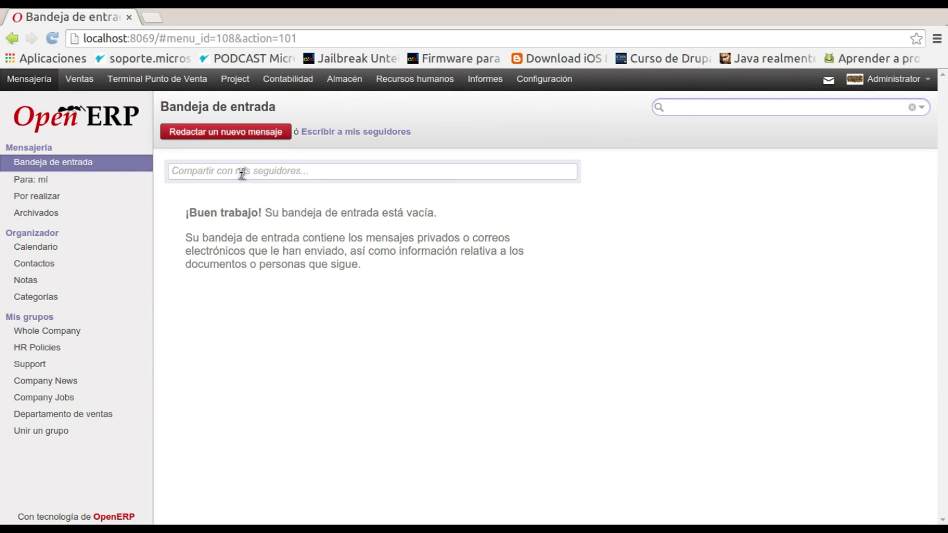
# Go to the projects in the Project module and open the task board of The Jackson Group's Project
pyautogui.click(234, 83)
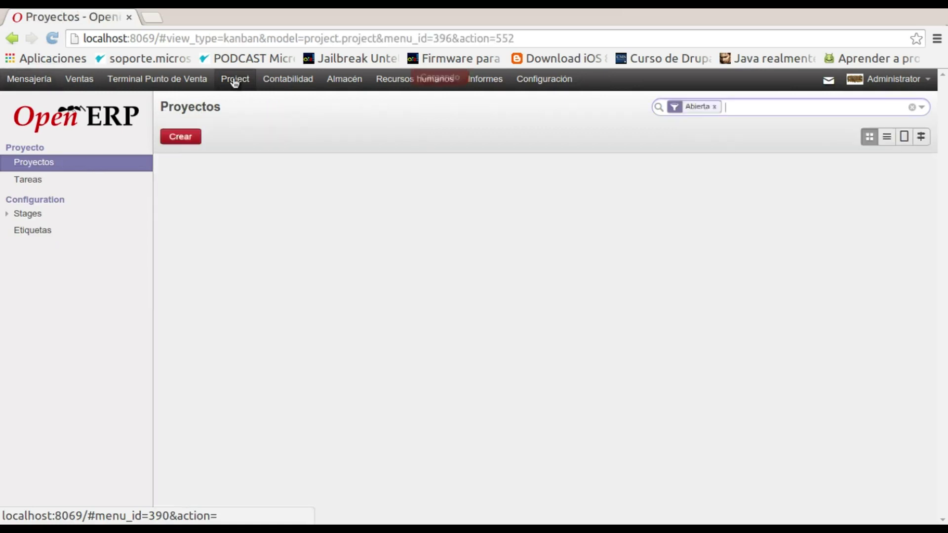
pyautogui.click(40, 165)
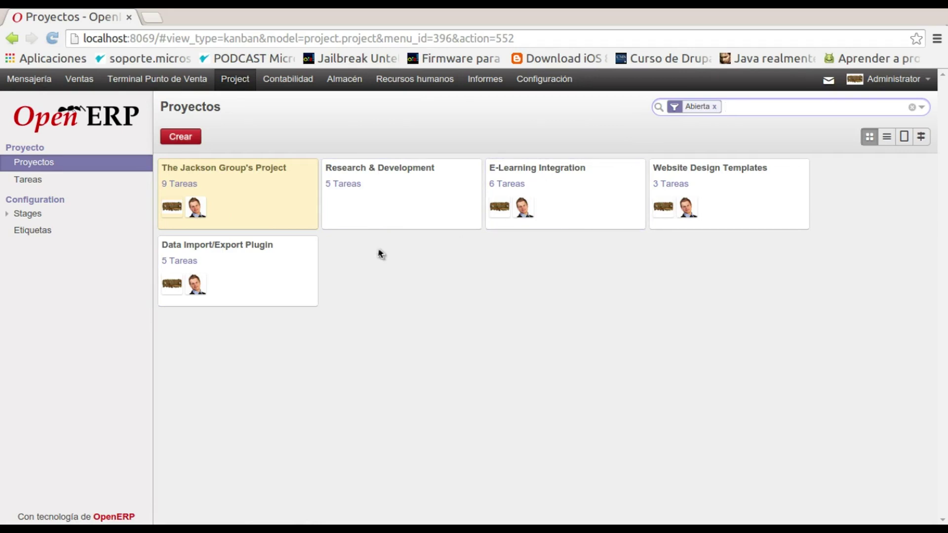
pyautogui.click(200, 168)
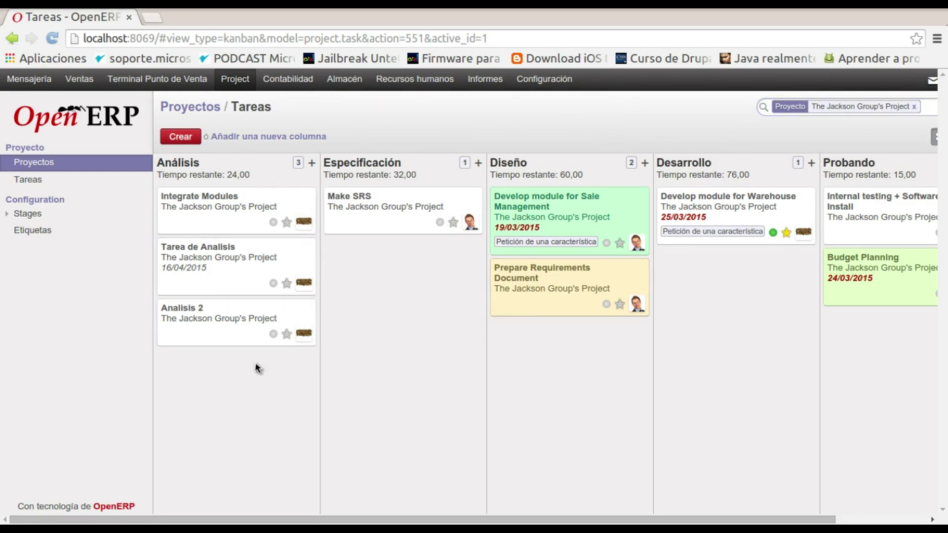
# Add a new column named Pre- Analisis to the project's task board and save it
pyautogui.click(265, 138)
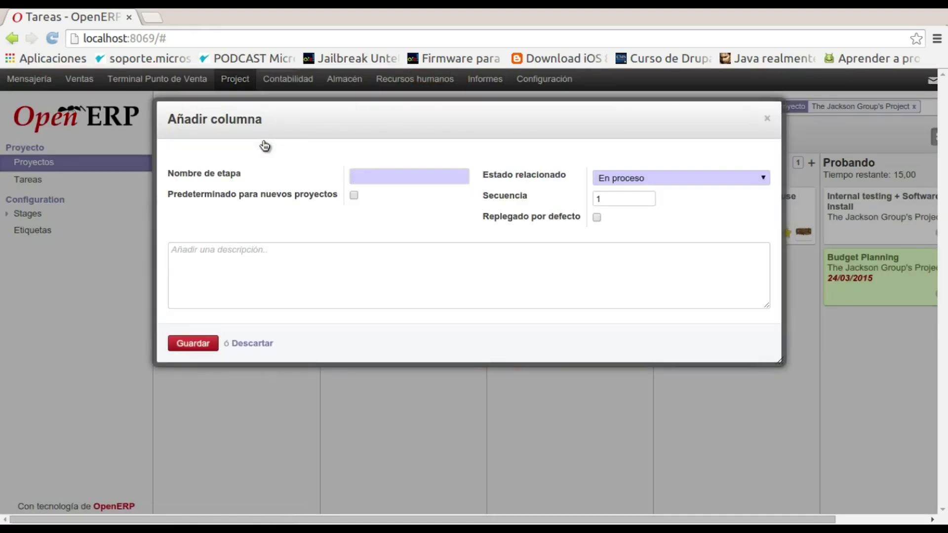
pyautogui.write('Pre- Análisis')
pyautogui.click(193, 345)
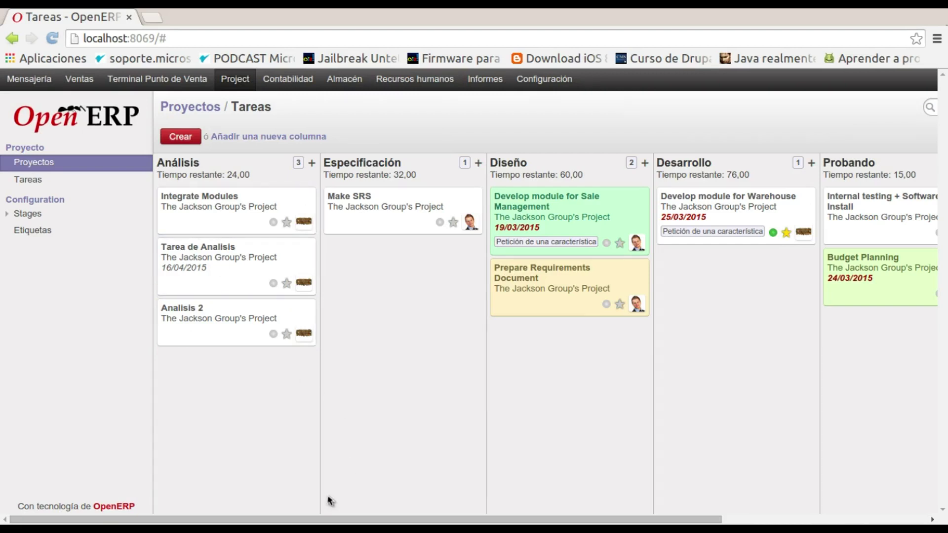
# Move the Pre- Analisis column from the end of the task board to the first position, before Análisis
pyautogui.moveTo(358, 520); pyautogui.dragTo(564, 520)
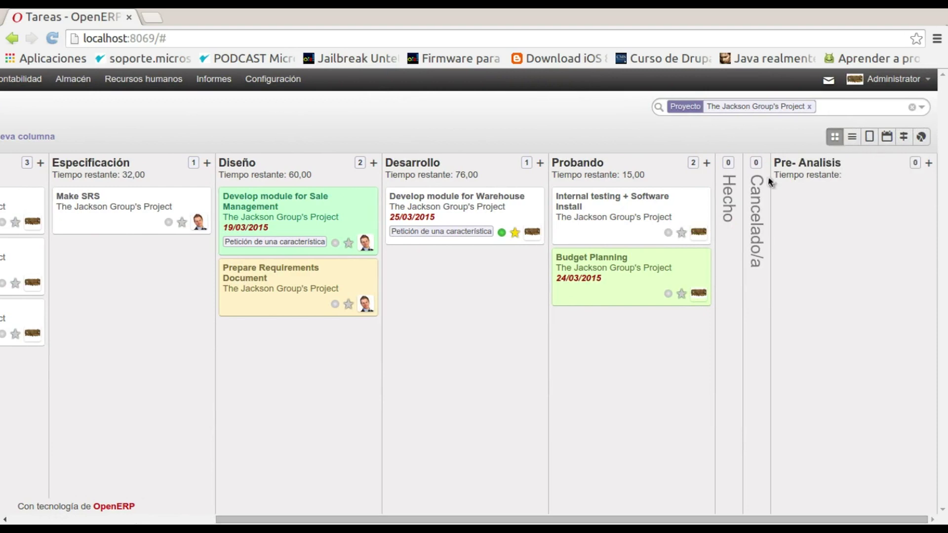
pyautogui.moveTo(825, 165); pyautogui.dragTo(127, 207)
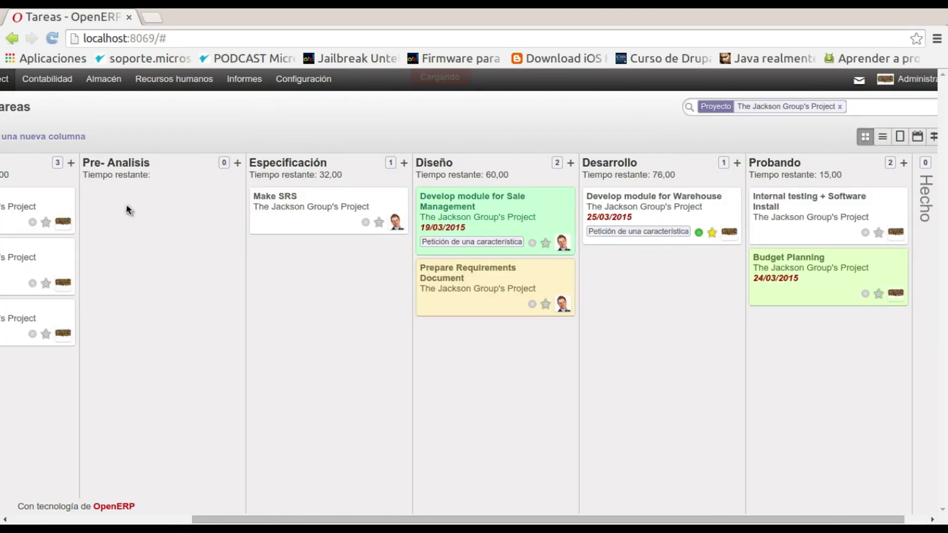
pyautogui.moveTo(449, 521); pyautogui.dragTo(220, 519)
pyautogui.moveTo(364, 161); pyautogui.dragTo(198, 162)
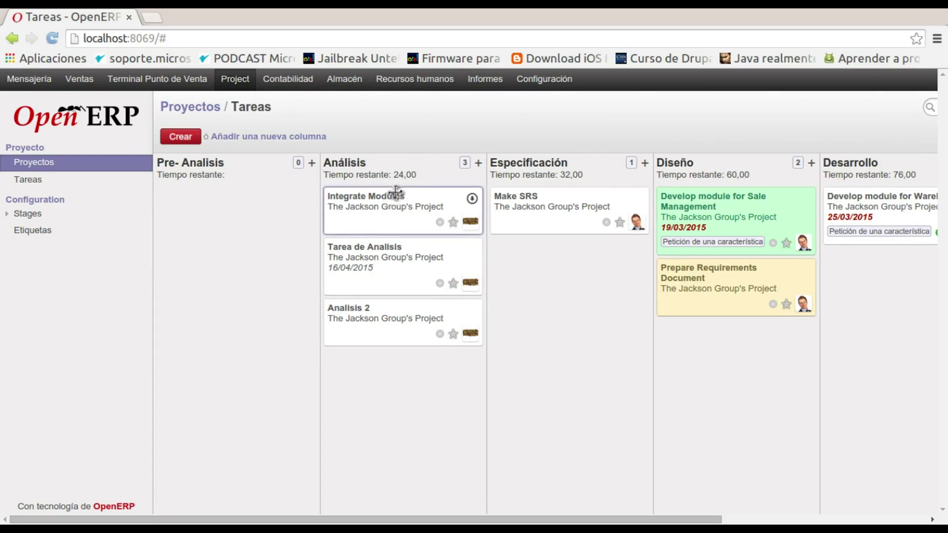
# Move the tasks Tarea de Analisis and Analisis 2 from the Análisis column to Pre- Analisis
pyautogui.moveTo(363, 256); pyautogui.dragTo(233, 236)
pyautogui.moveTo(349, 267); pyautogui.dragTo(183, 299)
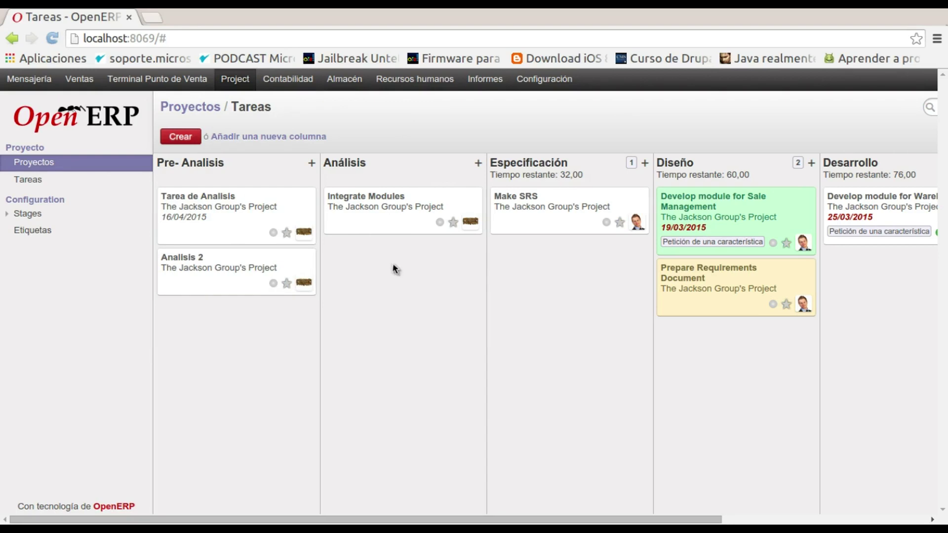
pyautogui.moveTo(676, 295); pyautogui.dragTo(688, 275)
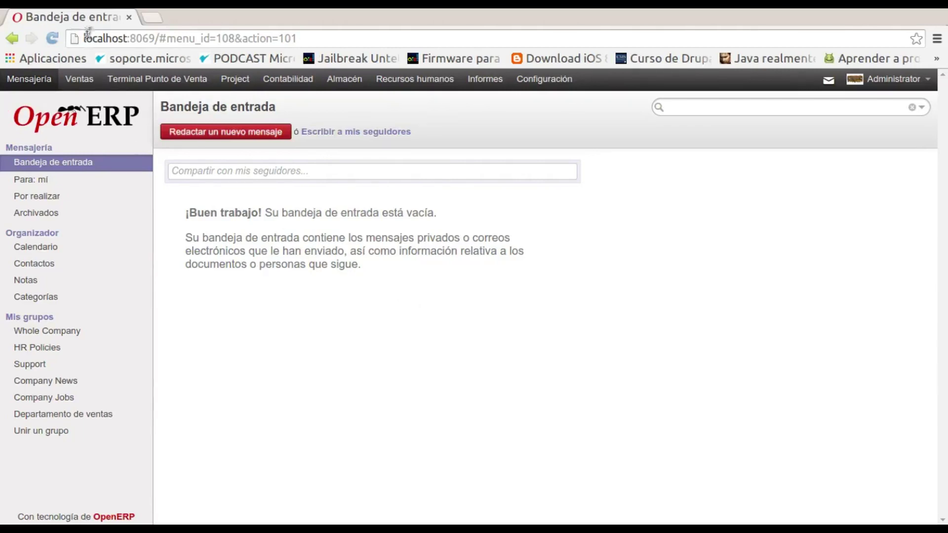
# Reopen the tasks of The Jackson Group's Project from the Project module and show them in the Gantt view
pyautogui.click(236, 80)
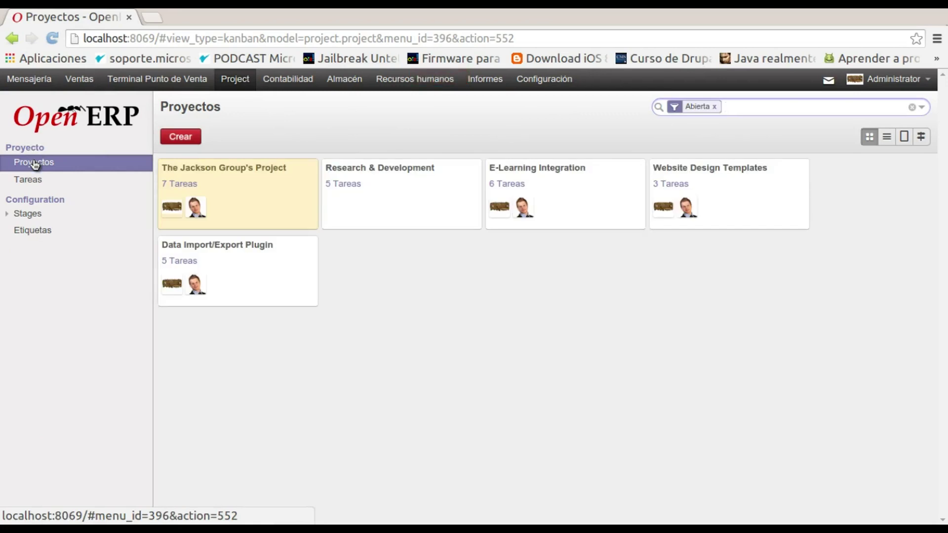
pyautogui.click(232, 183)
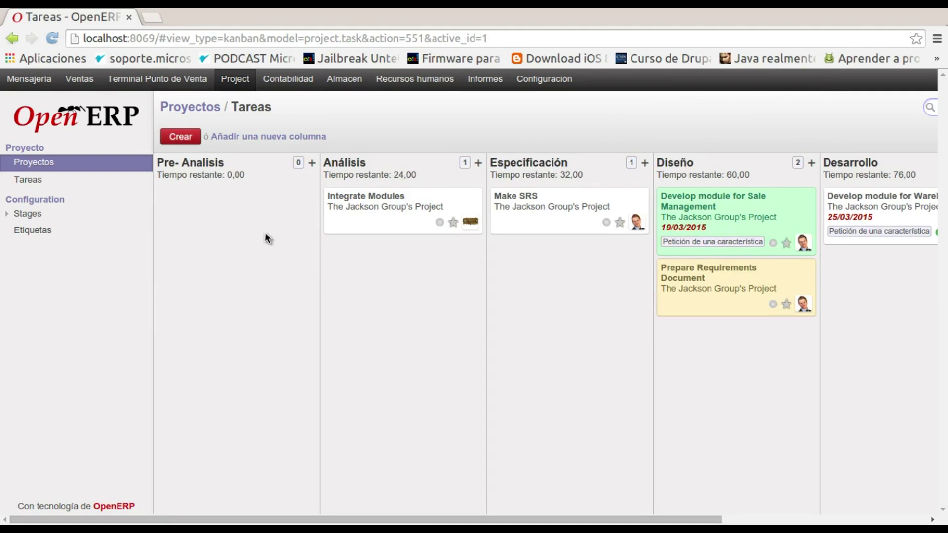
pyautogui.hscroll(5, 813, 228)
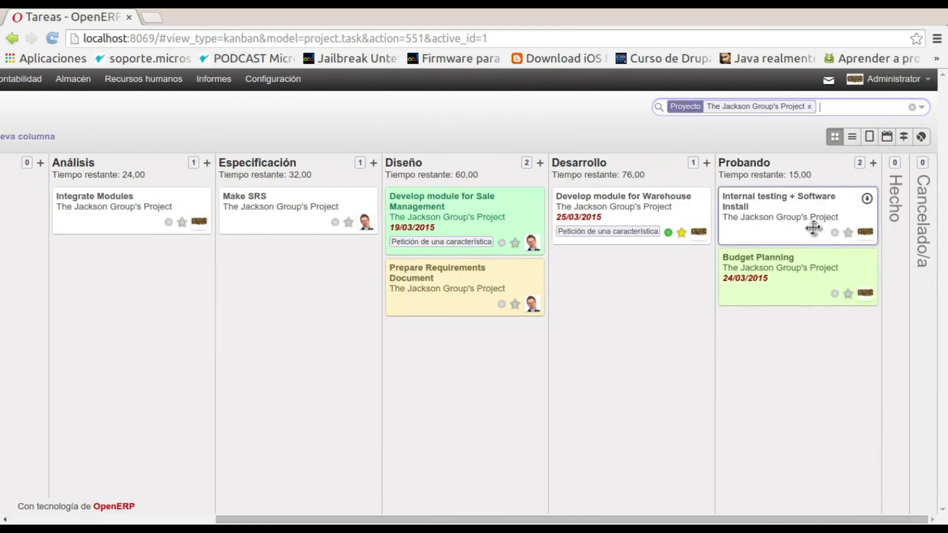
pyautogui.click(902, 139)
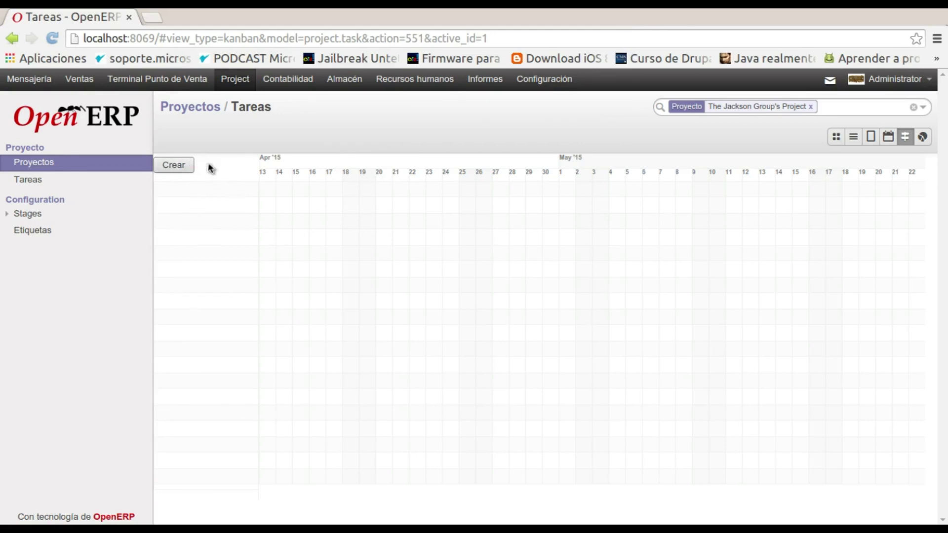
# Start a new task from the Gantt view named Tarea 1 and set its project to The Jackson Group's Project
pyautogui.click(178, 167)
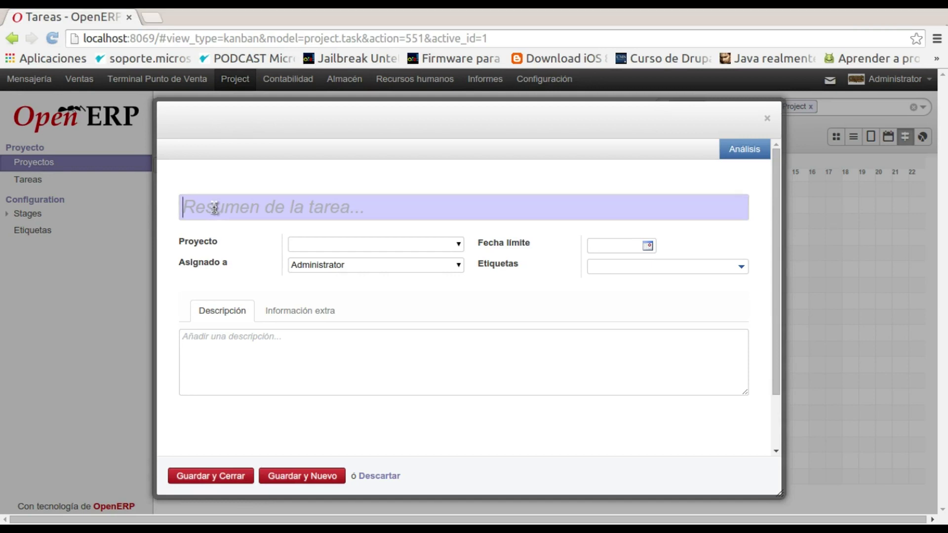
pyautogui.write('Tarea')
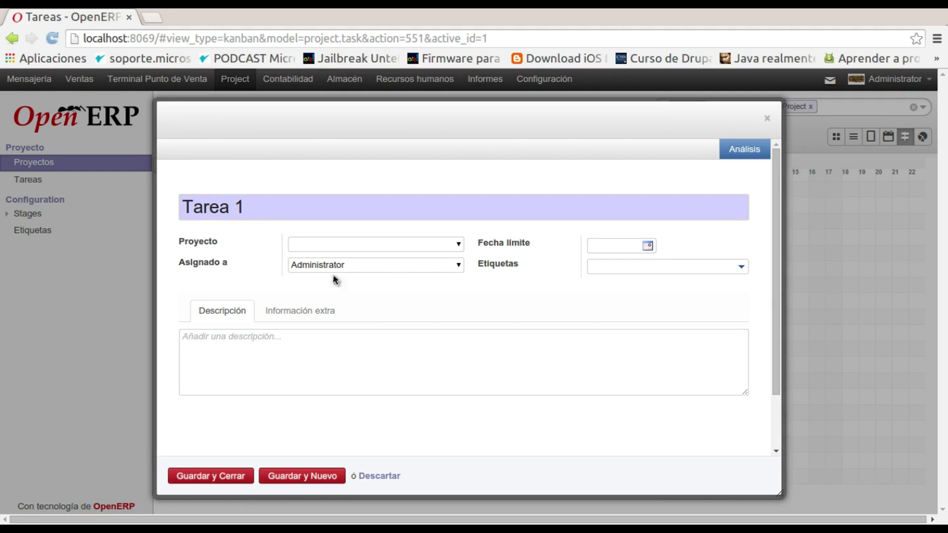
pyautogui.write('1')
pyautogui.click(458, 244)
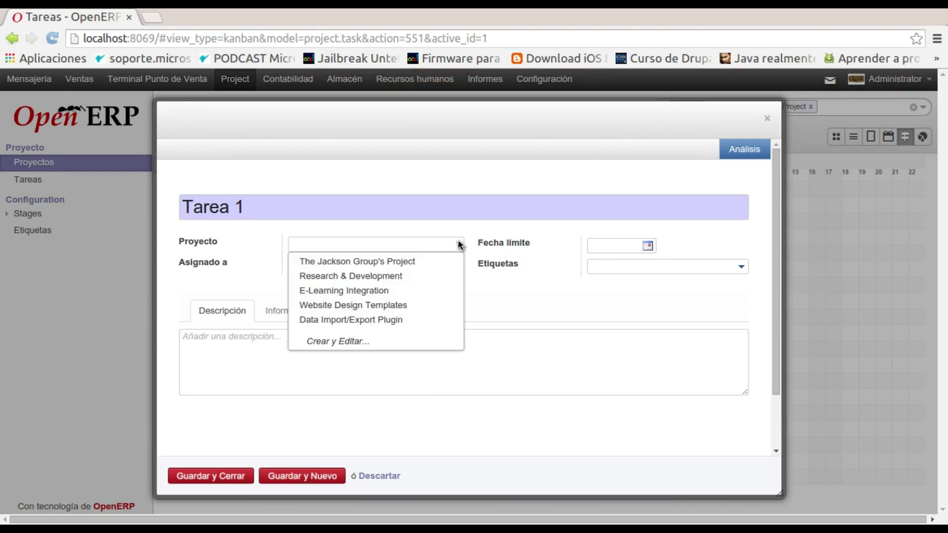
pyautogui.click(326, 262)
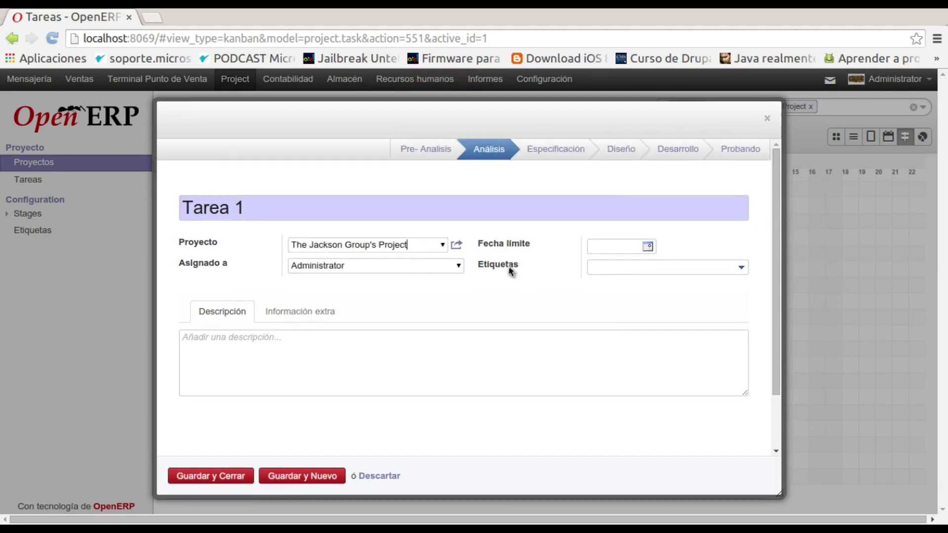
# Assign the task to Administrator and set its Fecha límite to 25/04/2015
pyautogui.click(459, 267)
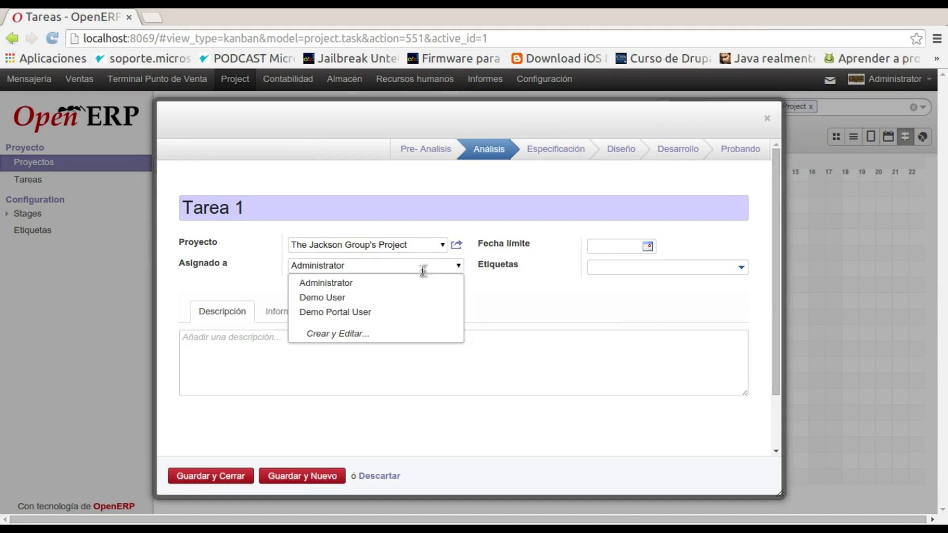
pyautogui.click(326, 284)
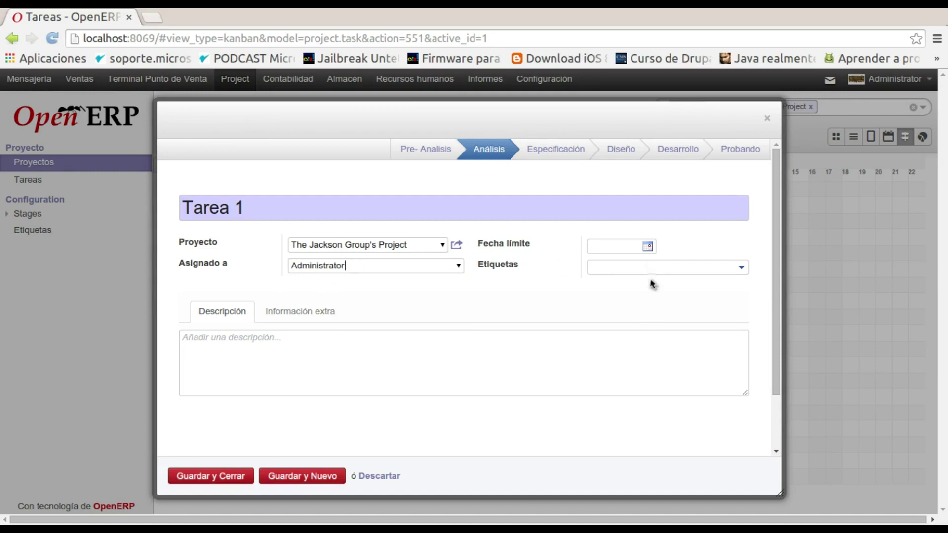
pyautogui.click(647, 246)
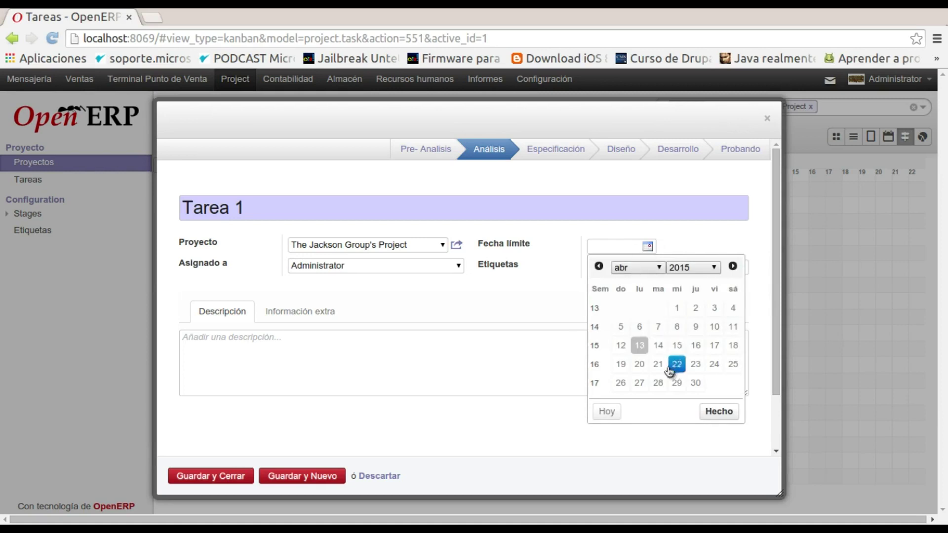
pyautogui.click(734, 364)
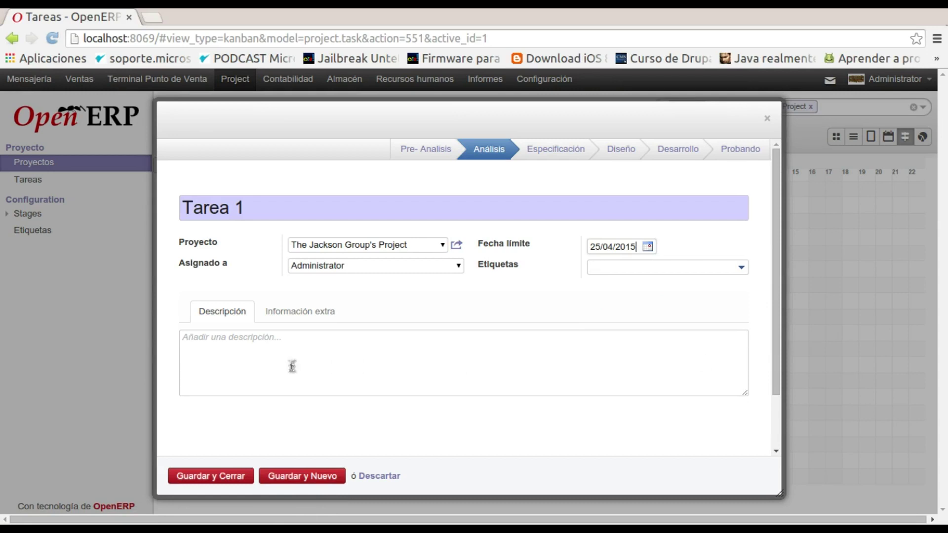
# Set the task's priority to Muy Baja in its extra information
pyautogui.click(292, 313)
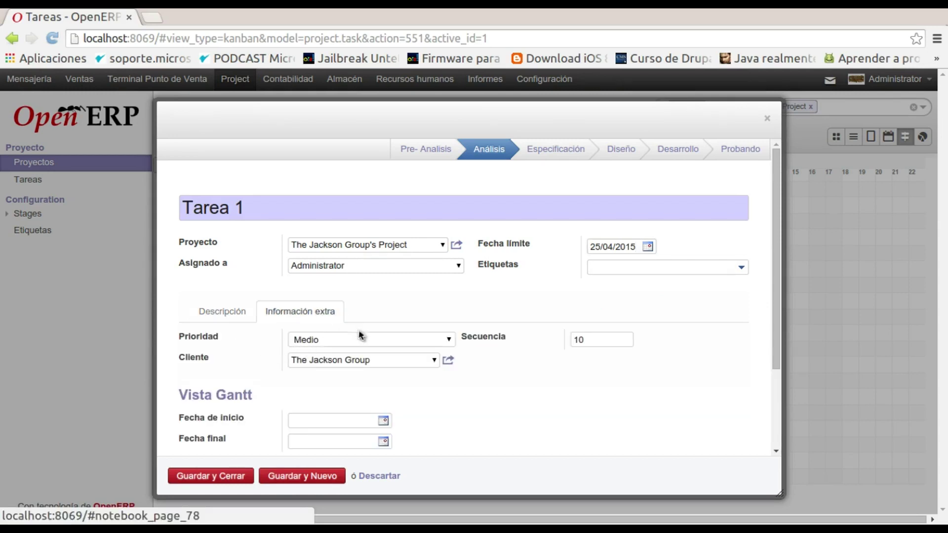
pyautogui.click(450, 340)
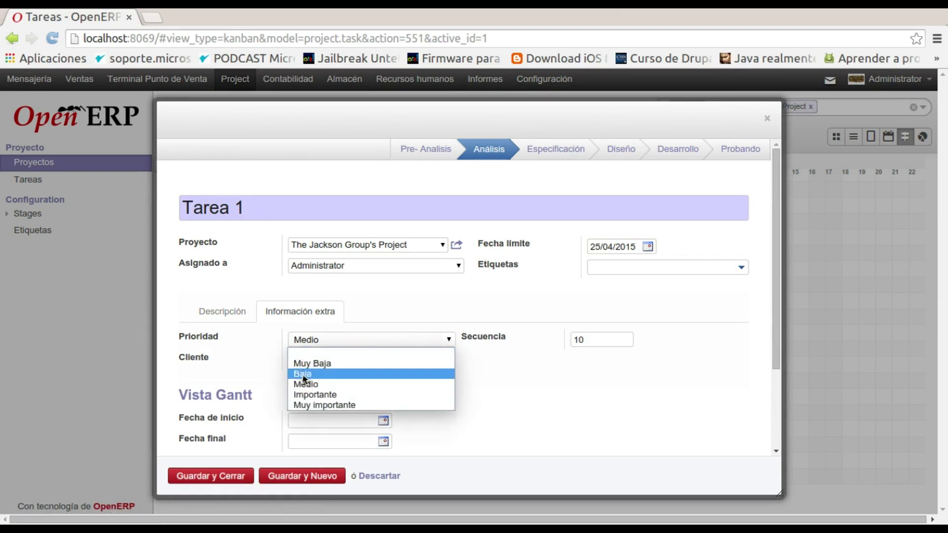
pyautogui.click(312, 365)
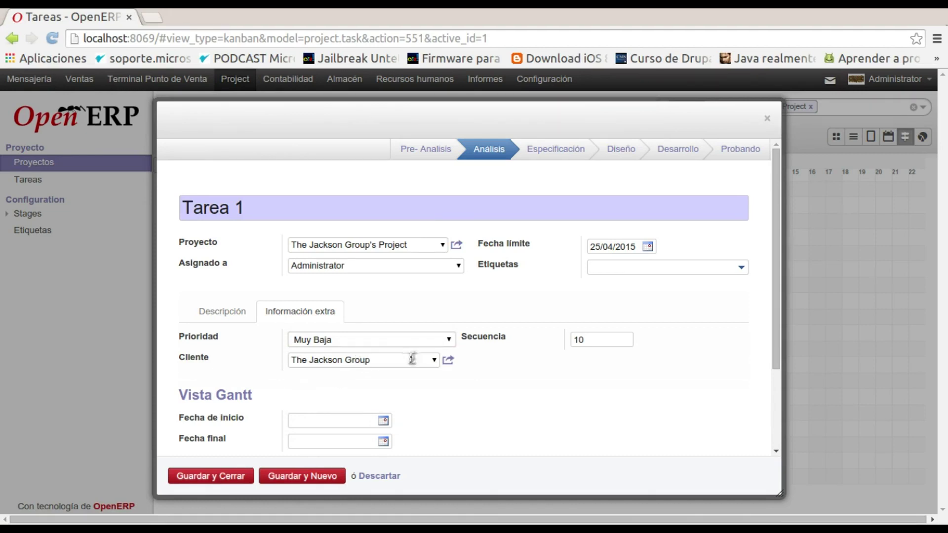
# Set the task's Gantt Fecha de inicio to 14/04/2015 and Fecha final to 21/04/2015, and save the task
pyautogui.scroll(-3, 431, 368)
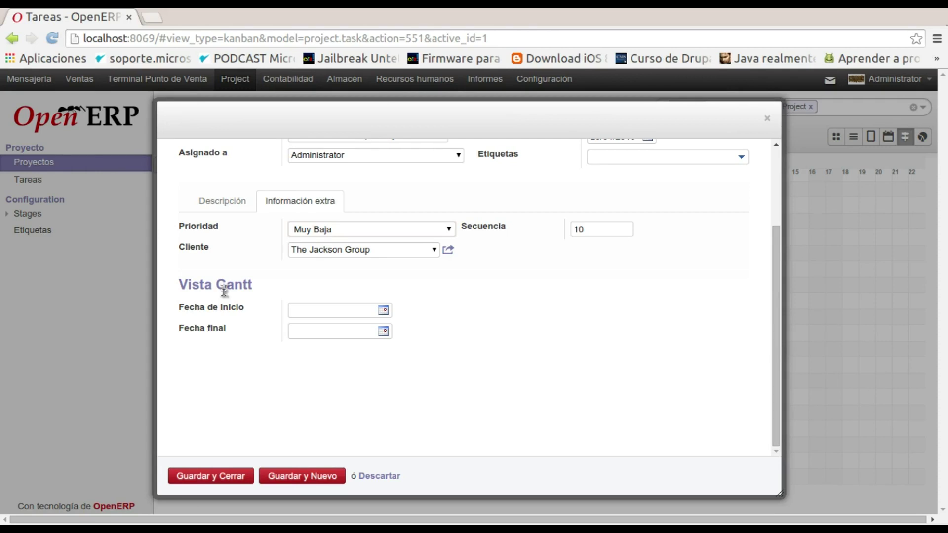
pyautogui.click(380, 311)
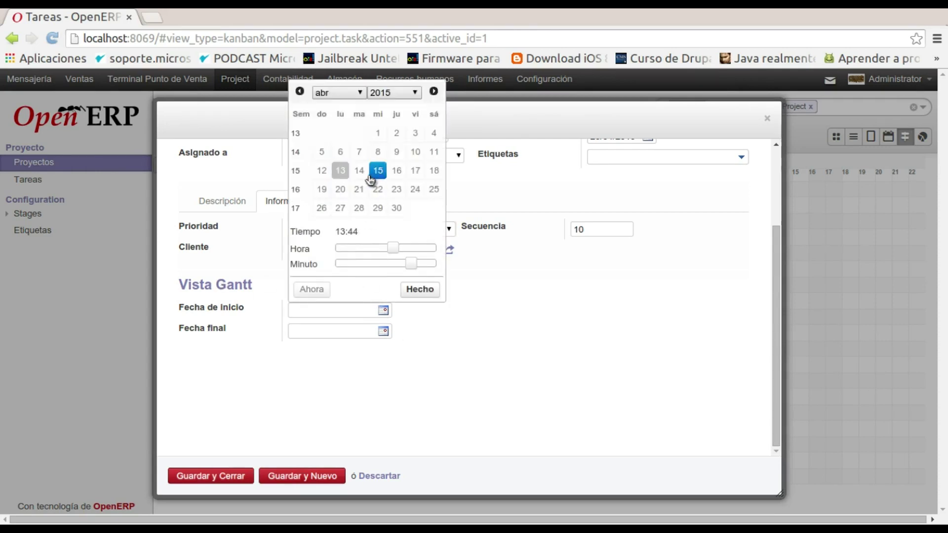
pyautogui.click(360, 171)
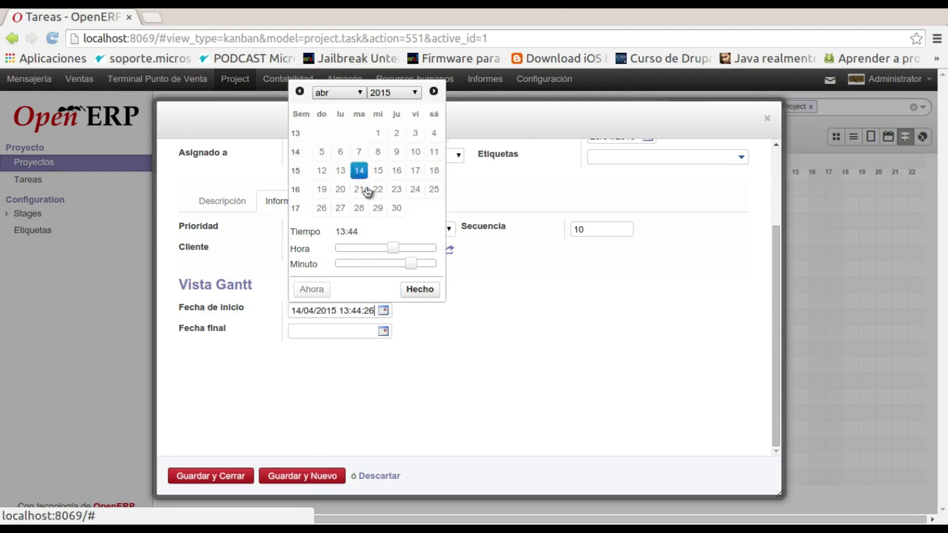
pyautogui.click(421, 288)
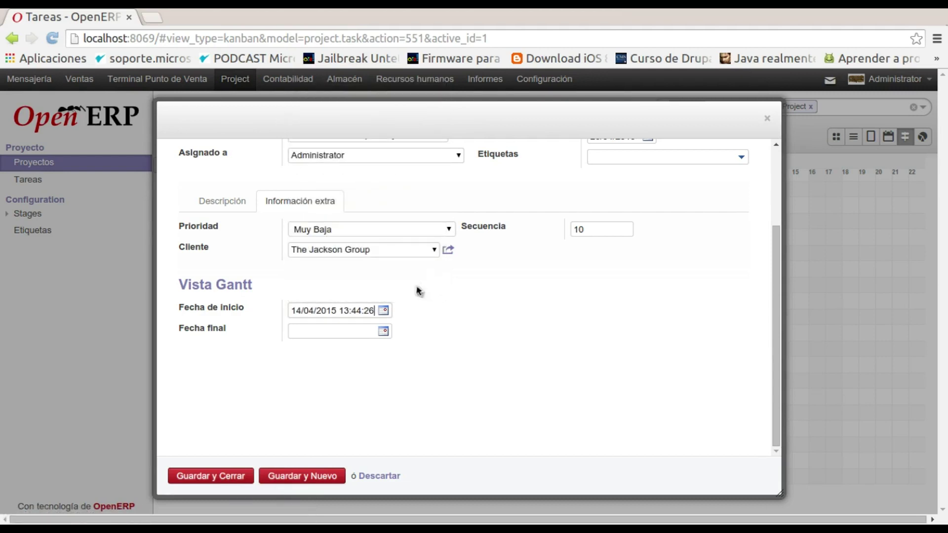
pyautogui.click(383, 331)
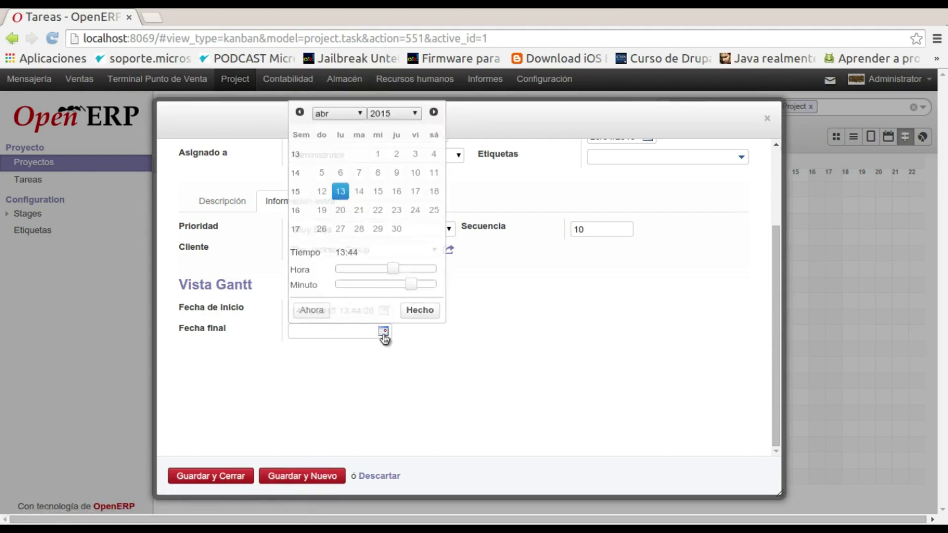
pyautogui.click(360, 210)
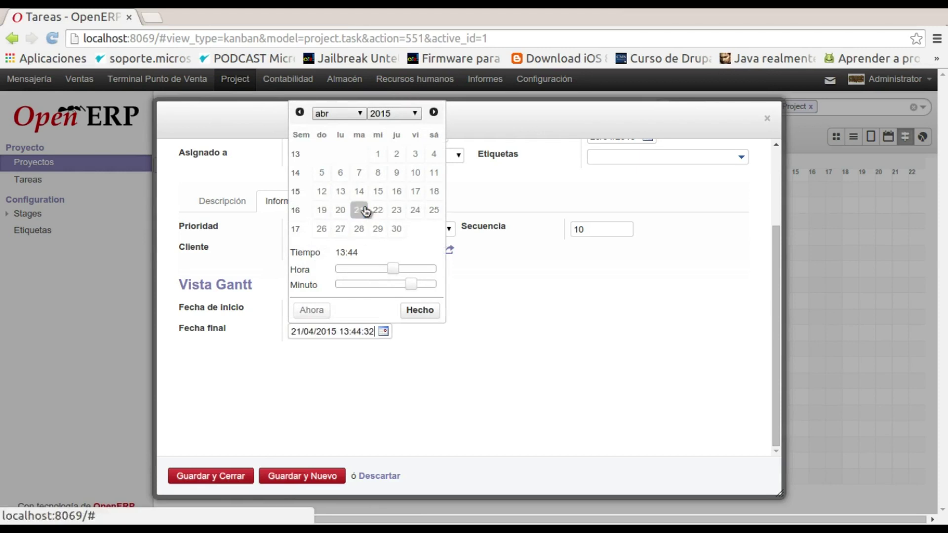
pyautogui.click(419, 311)
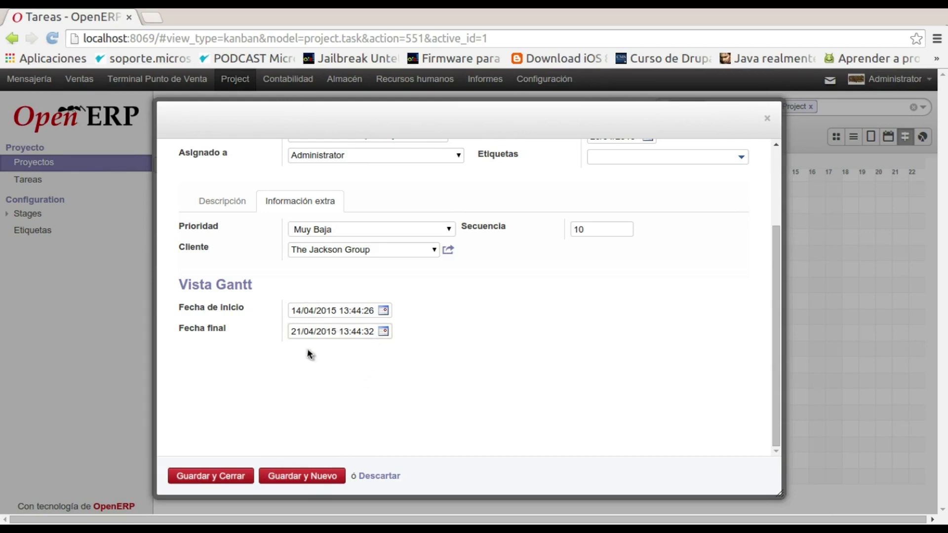
pyautogui.click(197, 477)
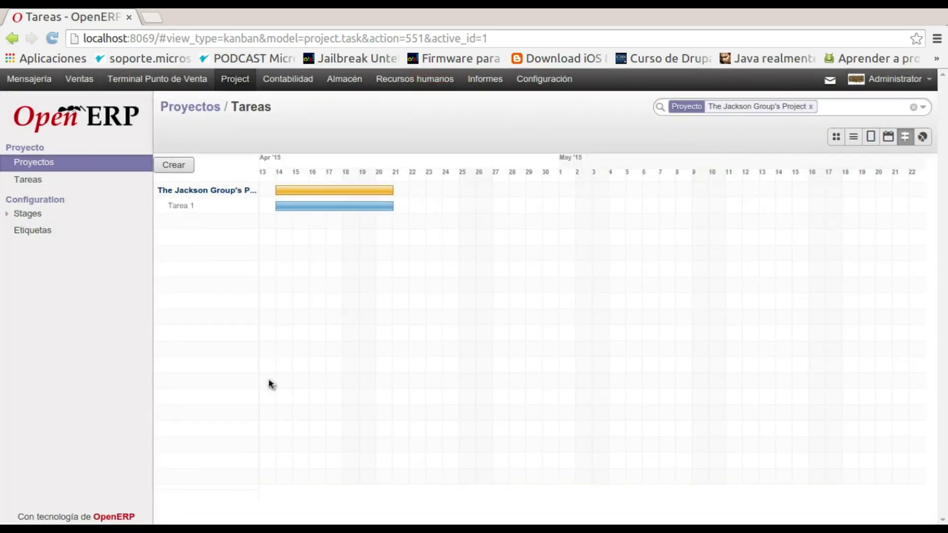
# Reschedule Tarea Prueba 2 in the Gantt chart to start about 22 April, and Tarea 1 to start about 14 April
pyautogui.moveTo(289, 210)
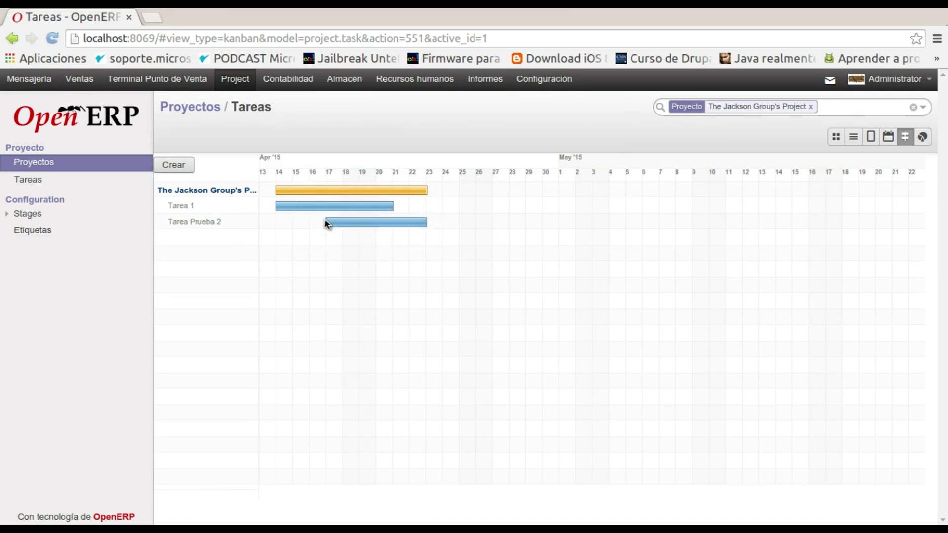
pyautogui.moveTo(330, 228)
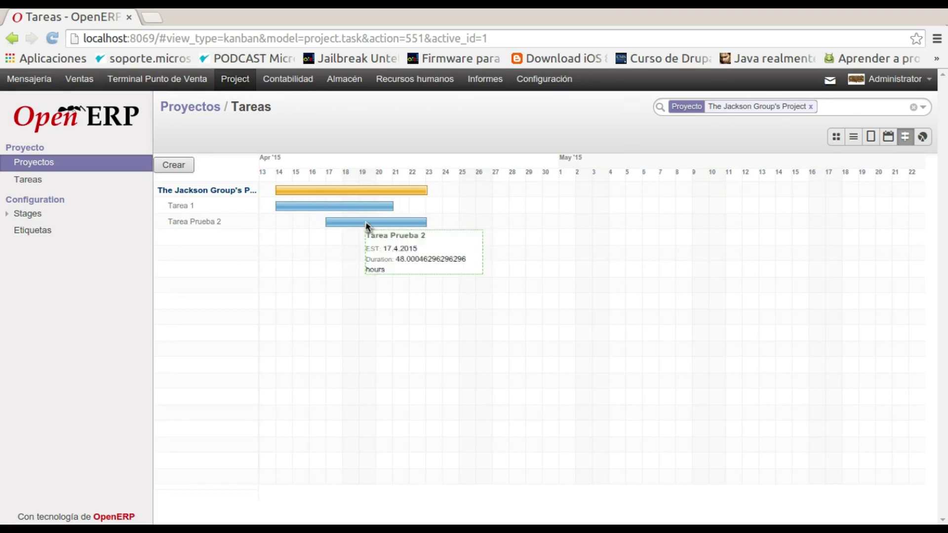
pyautogui.moveTo(373, 223); pyautogui.dragTo(465, 229)
pyautogui.moveTo(382, 214)
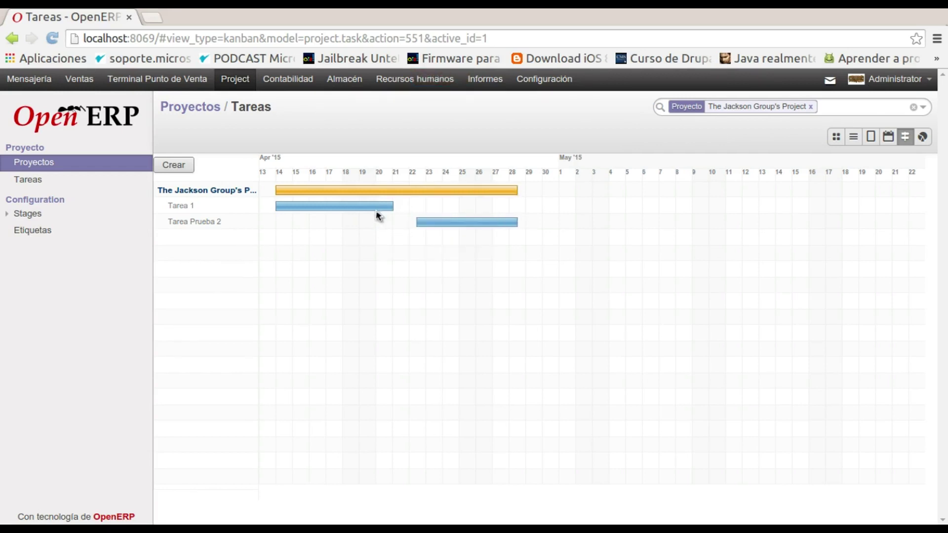
pyautogui.moveTo(377, 207); pyautogui.dragTo(394, 207)
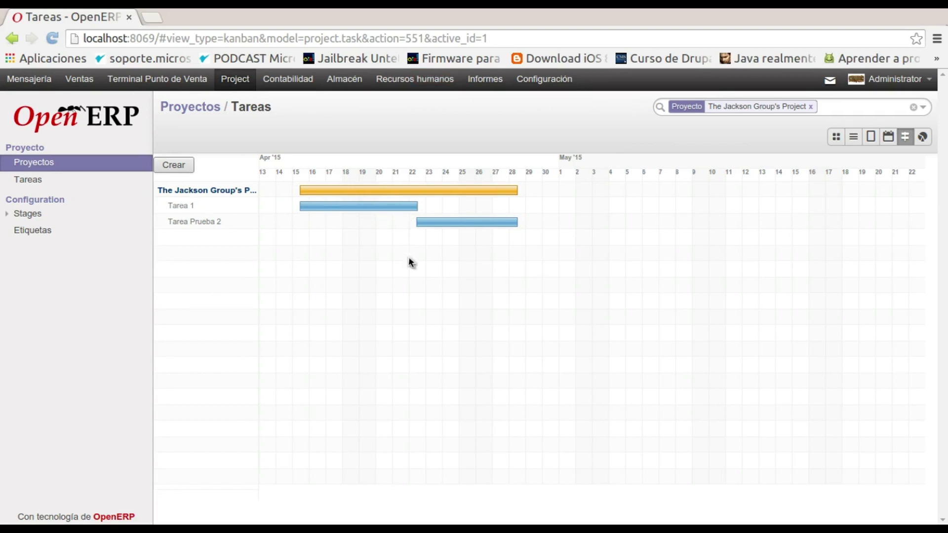
pyautogui.moveTo(387, 207); pyautogui.dragTo(333, 206)
# Shorten Tarea 1 in the Gantt chart so that it ends about 20 April
pyautogui.moveTo(287, 193)
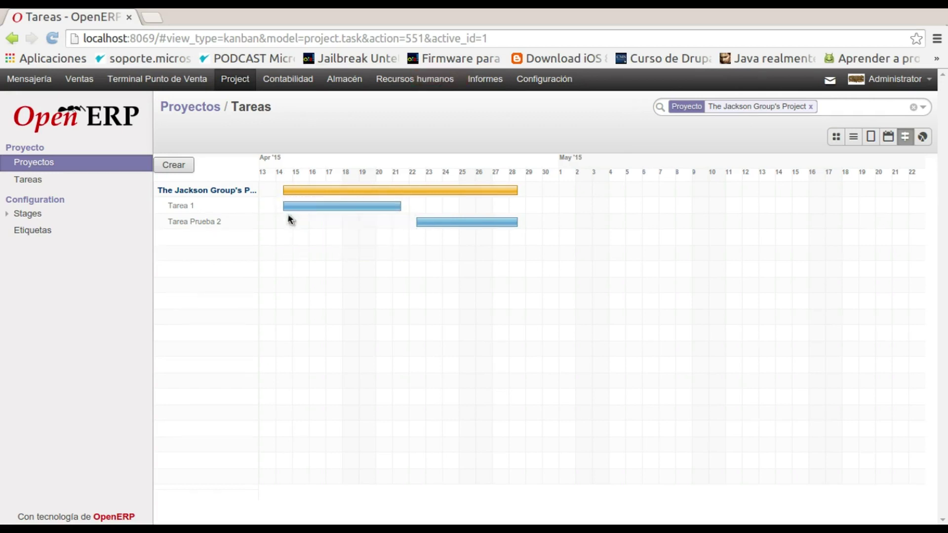
pyautogui.moveTo(291, 208)
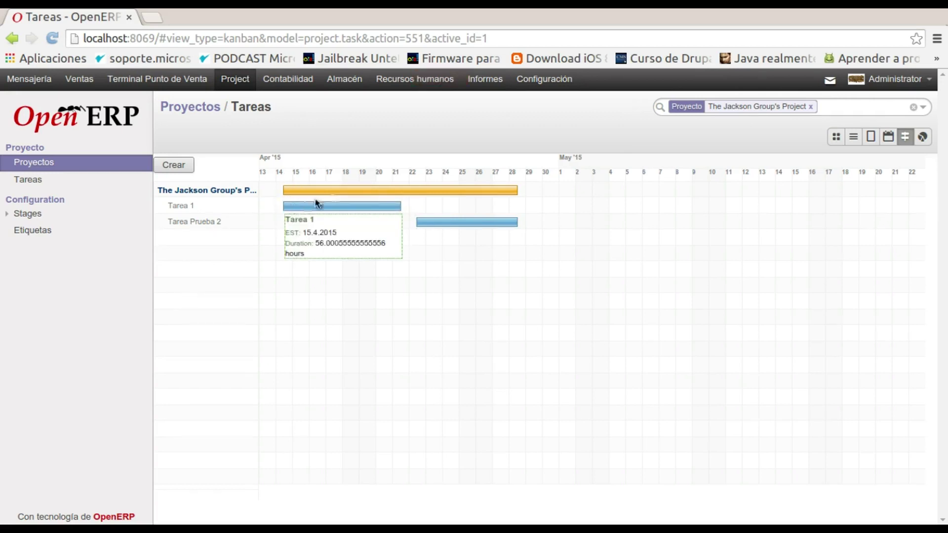
pyautogui.moveTo(398, 205); pyautogui.dragTo(377, 206)
# Move Tarea Prueba 2 to start about 20 April and shorten it to end about 25 April
pyautogui.moveTo(441, 223)
pyautogui.moveTo(452, 223); pyautogui.dragTo(420, 223)
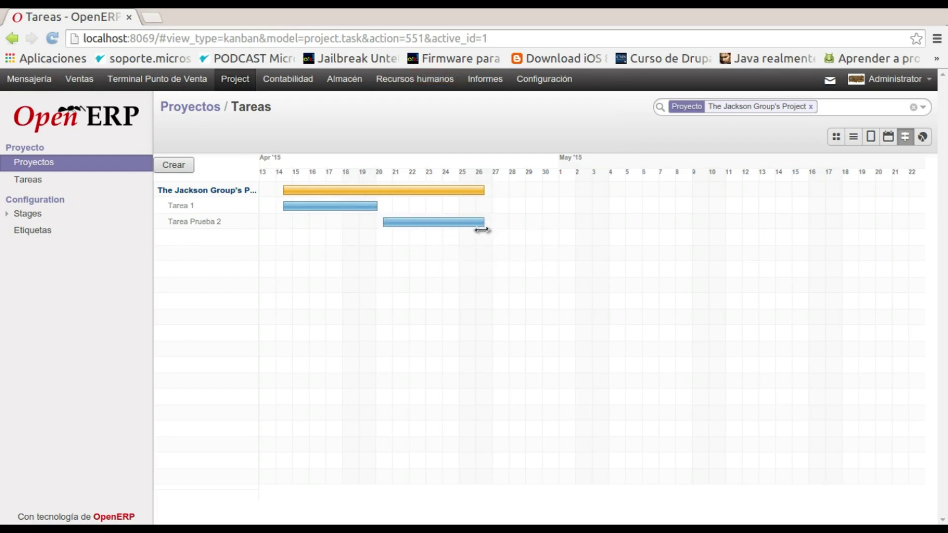
pyautogui.moveTo(484, 221); pyautogui.dragTo(457, 221)
pyautogui.moveTo(429, 221)
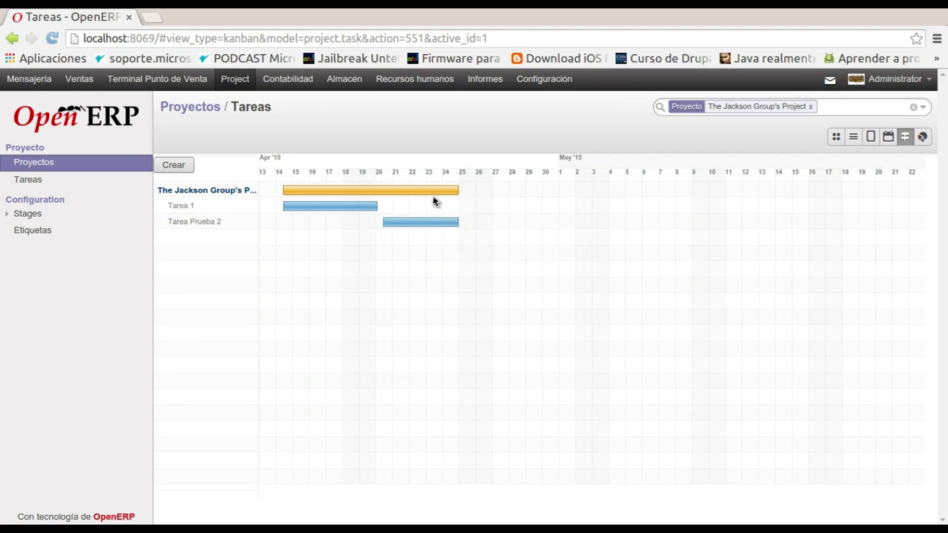
# Reverse the task order in the Gantt chart by moving Tarea Prueba 2 to start about 14 April and Tarea 1 about 18 April
pyautogui.moveTo(441, 194)
pyautogui.moveTo(436, 223); pyautogui.dragTo(469, 225)
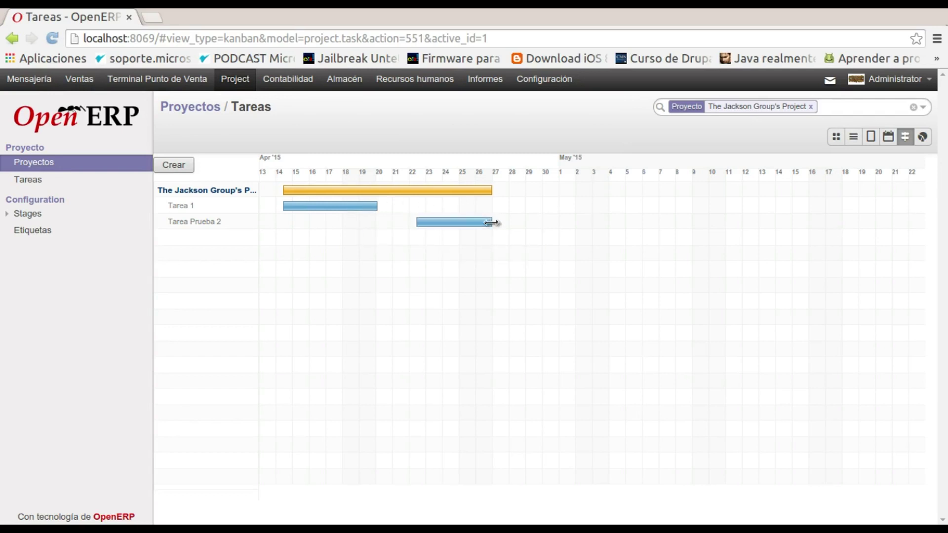
pyautogui.moveTo(471, 222); pyautogui.dragTo(346, 224)
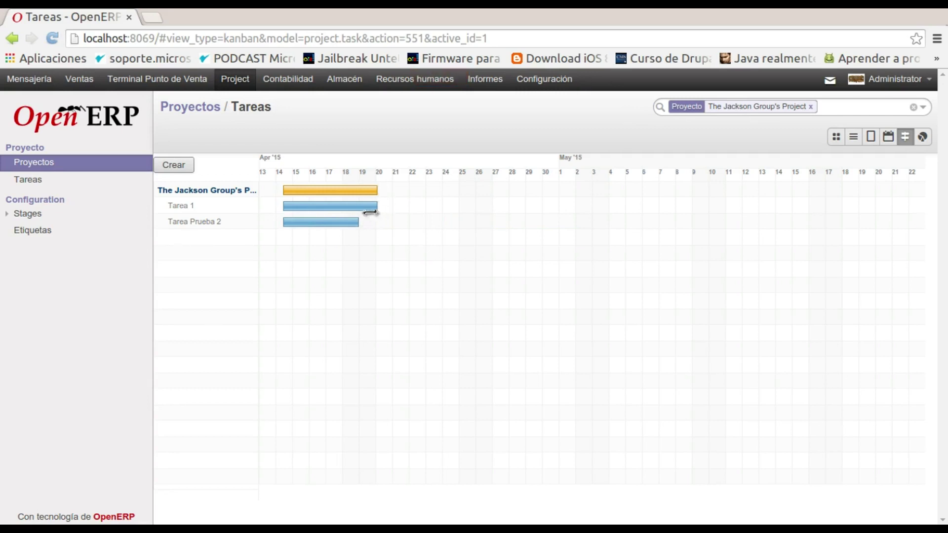
pyautogui.moveTo(366, 206)
pyautogui.moveTo(359, 206); pyautogui.dragTo(425, 205)
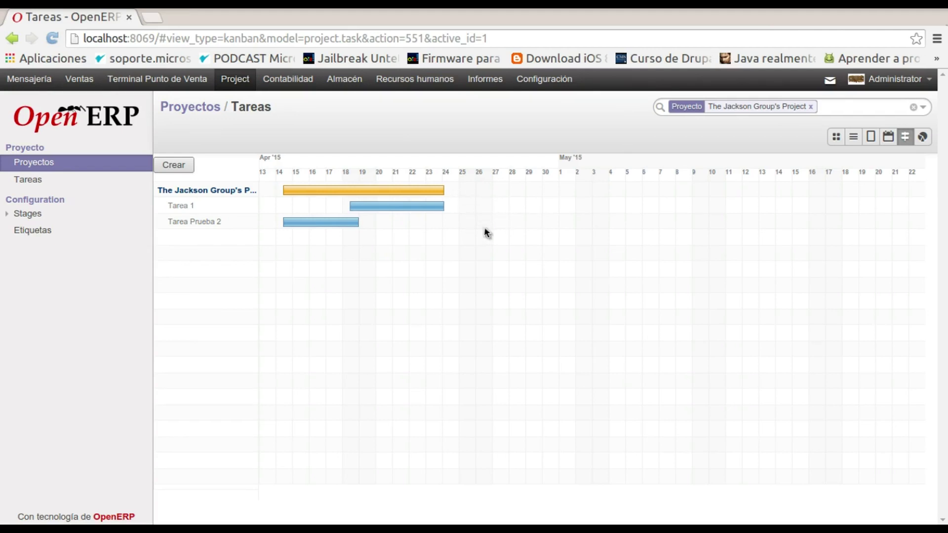
# Leave the project's tasks and open the ASUSTeK invoice among the customer invoices of Contabilidad
pyautogui.click(811, 107)
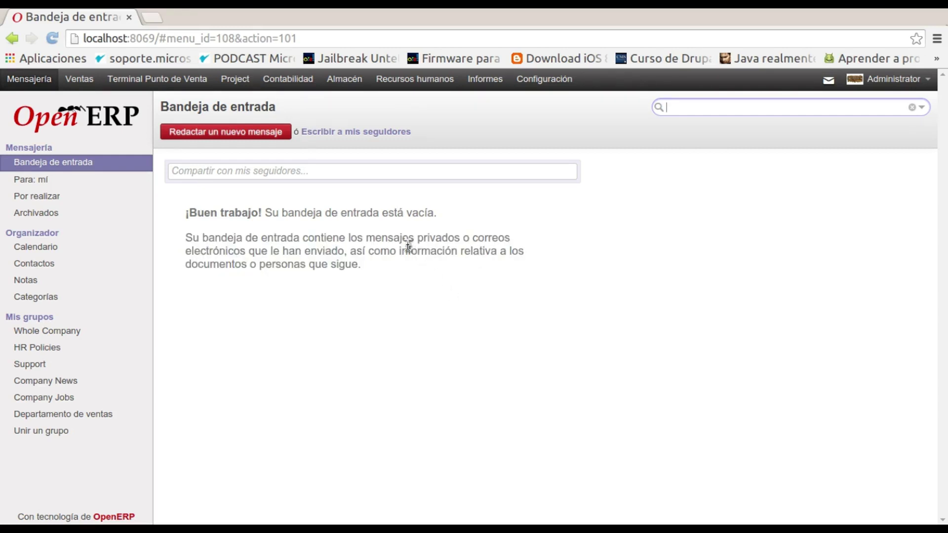
pyautogui.click(288, 81)
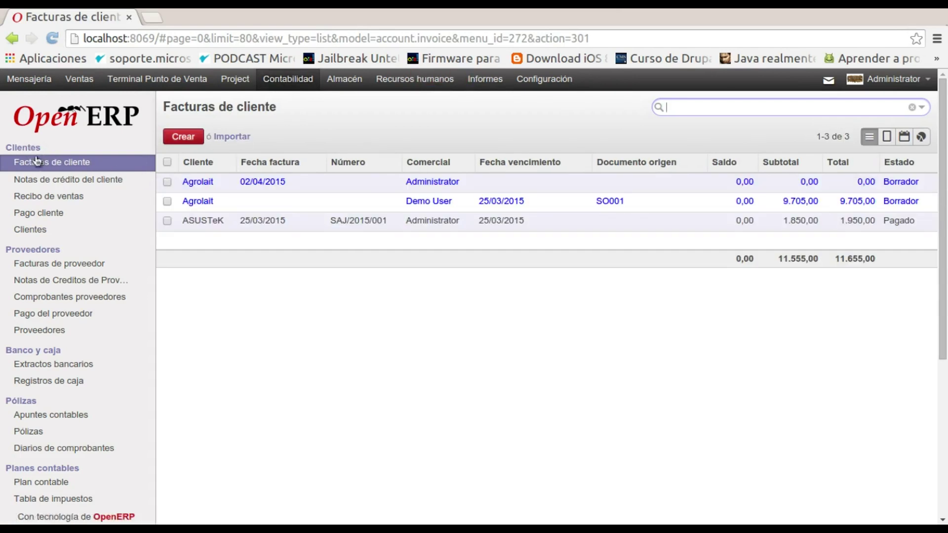
pyautogui.click(48, 170)
pyautogui.click(203, 226)
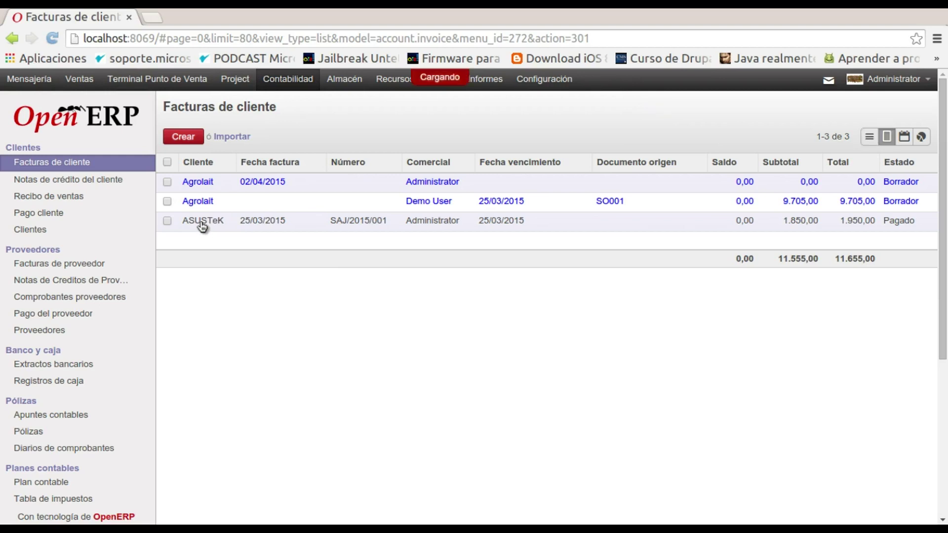